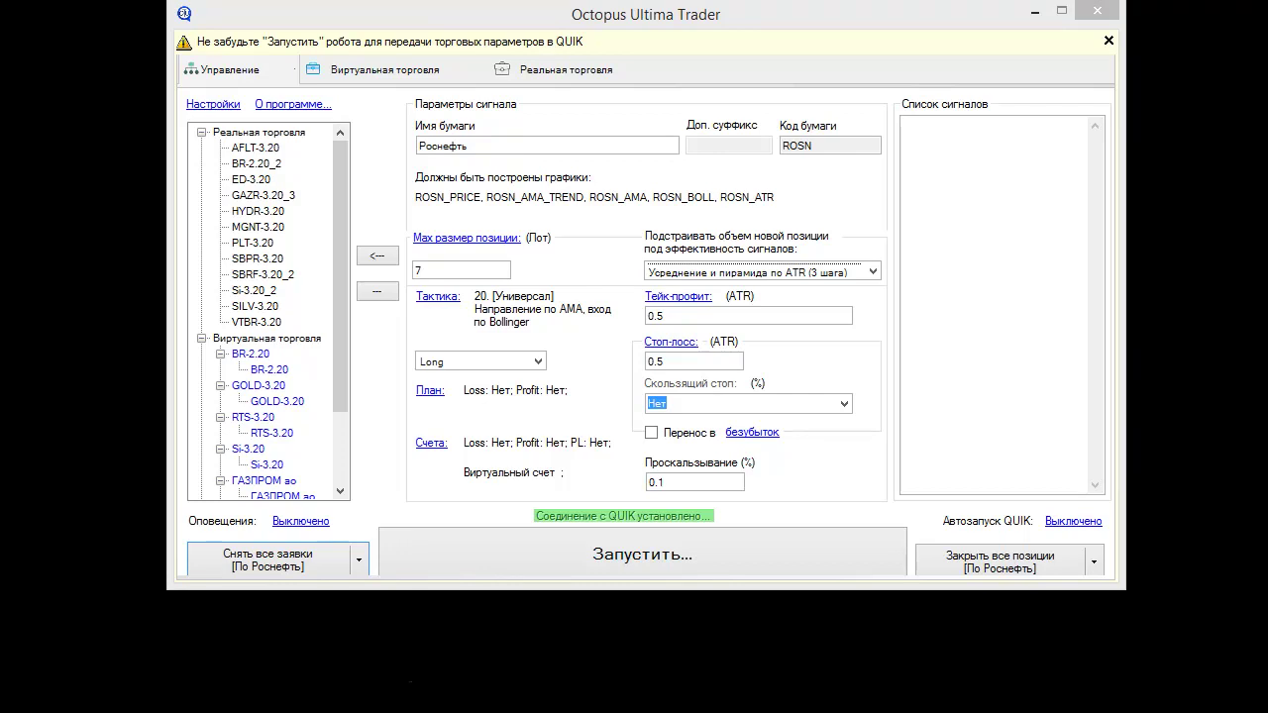
Step: Open the robot's settings for interaction with QUIK and move the dialog higher
click(210, 109)
click(211, 109)
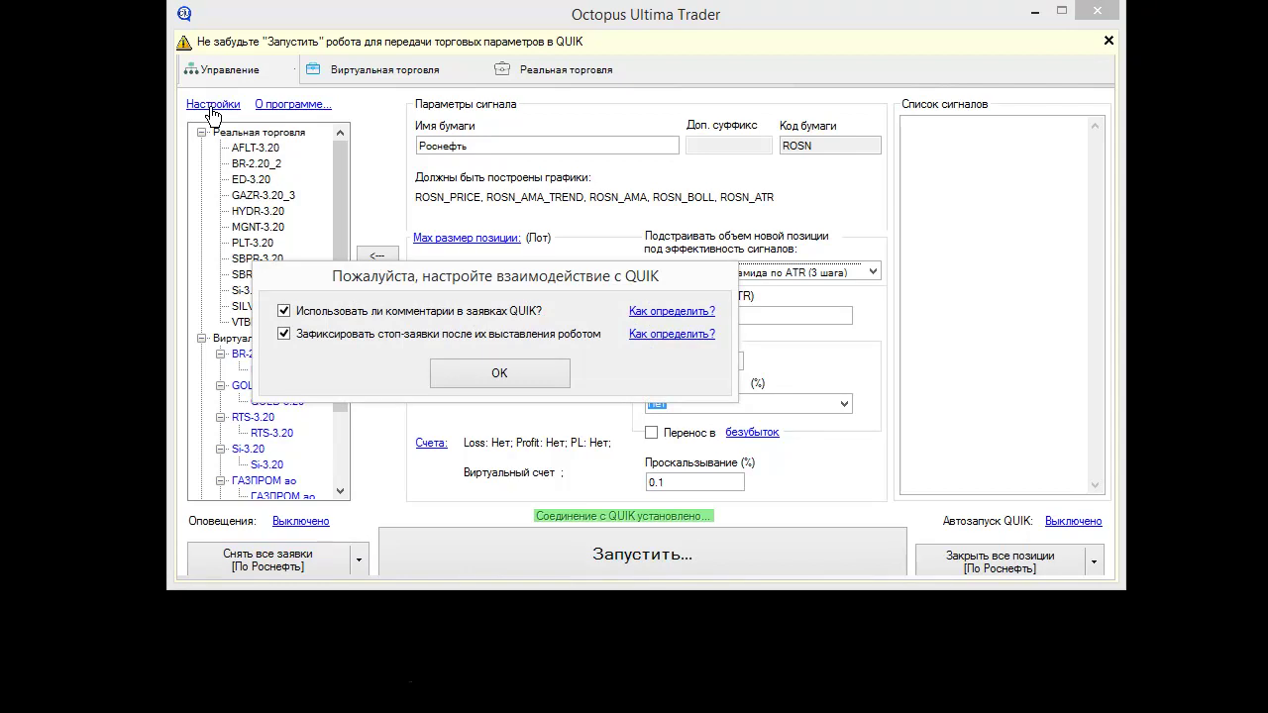
drag(489, 284, 639, 193)
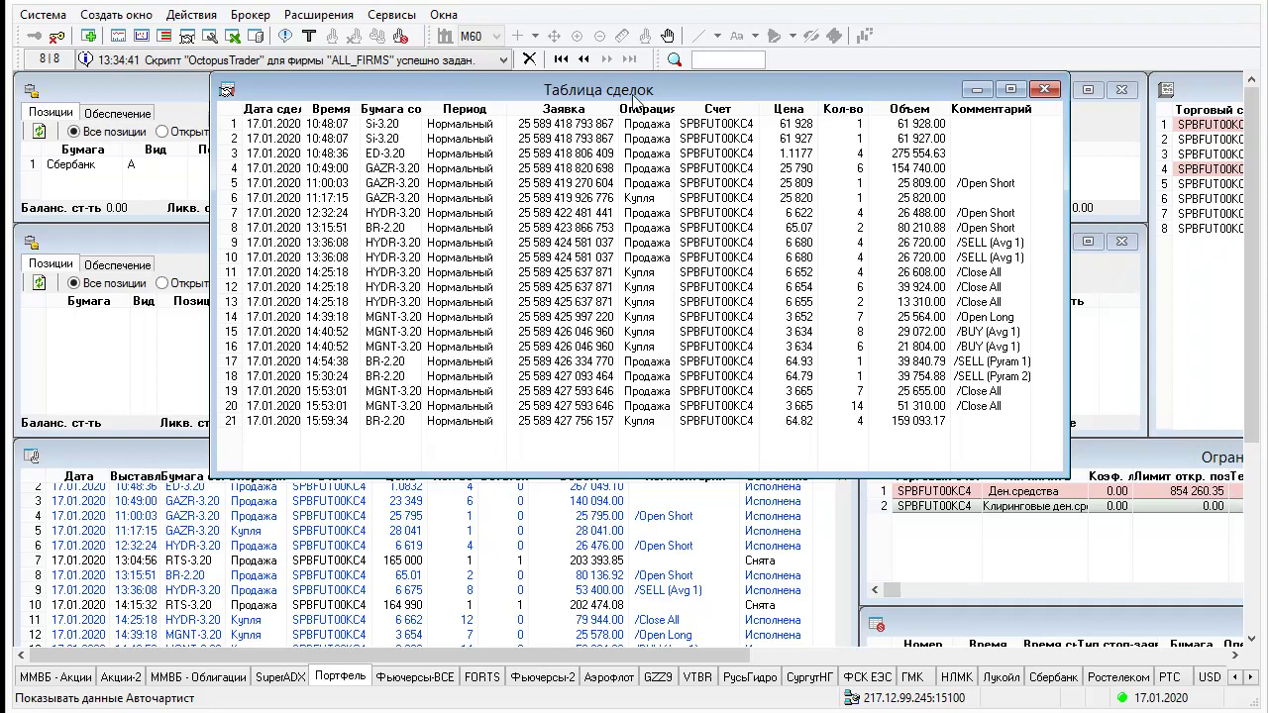
Step: Switch to QUIK and examine the robot's order comments in the Комментарий column of the trades table
click(997, 119)
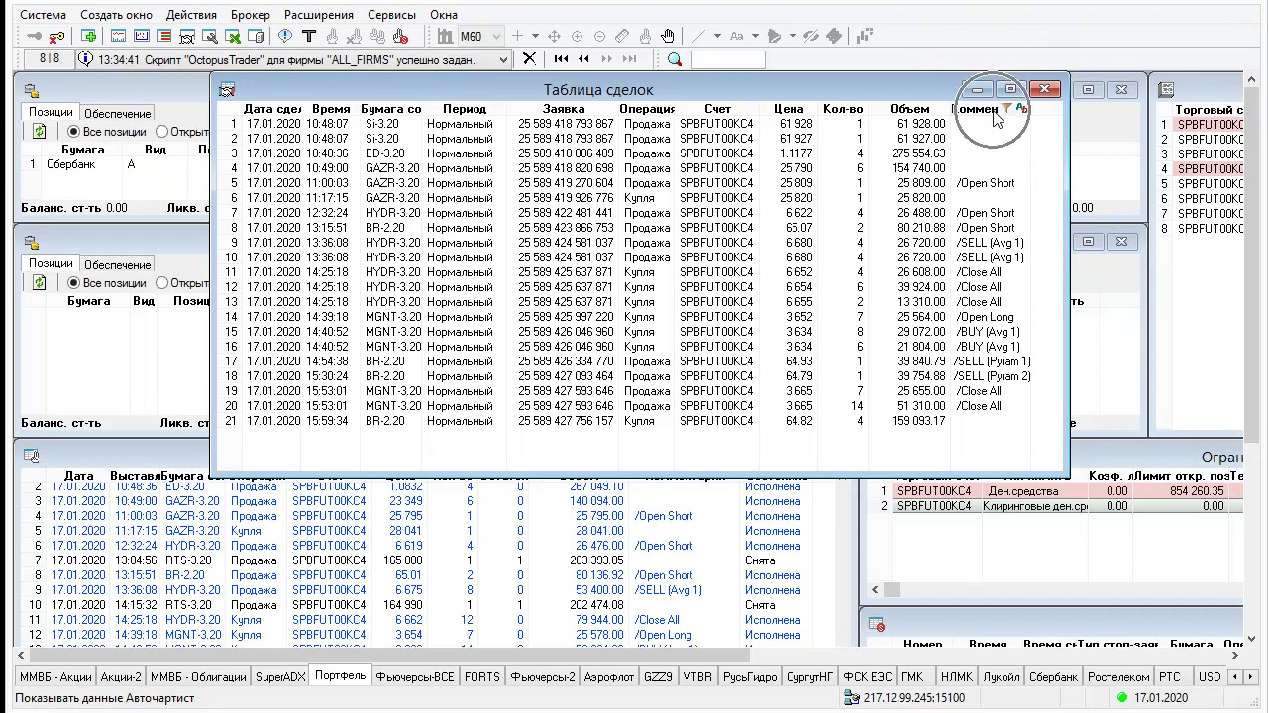
click(984, 113)
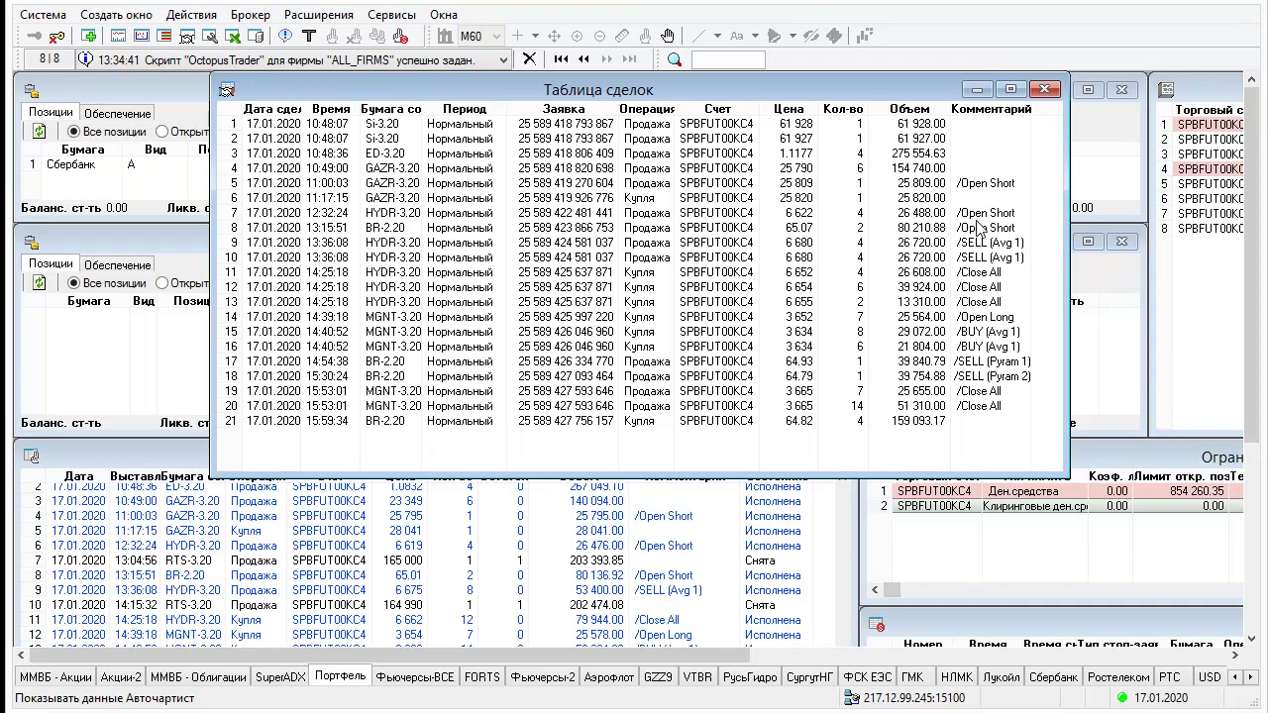
key(ctrl)
key(ctrl)
key(ctrl)
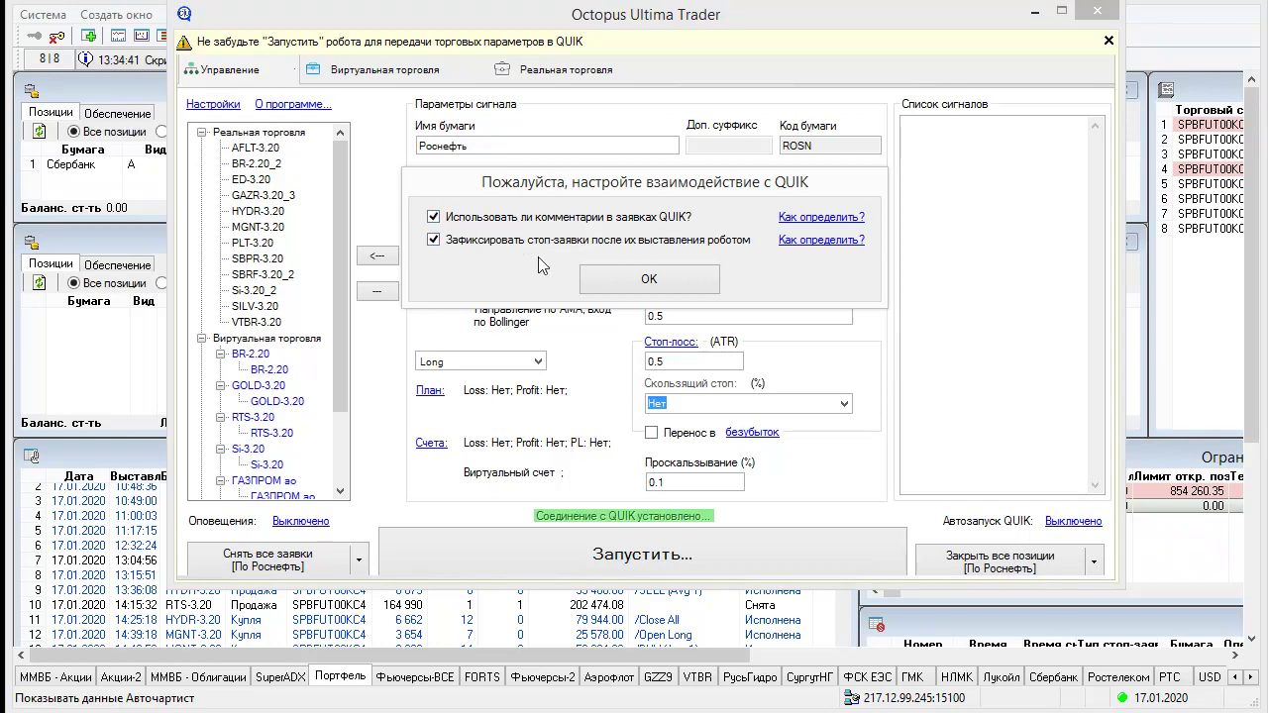
Step: Back in Octopus Ultima Trader, read the explanation of the option for using comments in QUIK orders, and close it
click(823, 219)
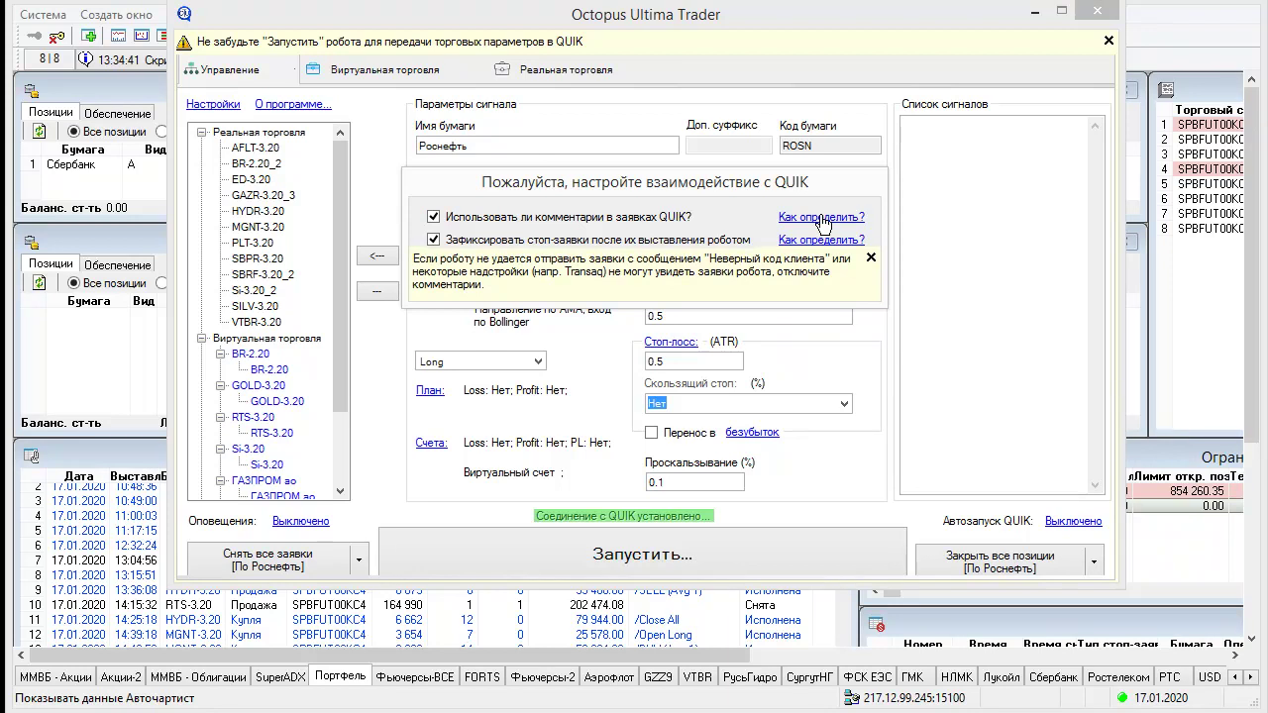
click(434, 239)
click(433, 239)
click(871, 257)
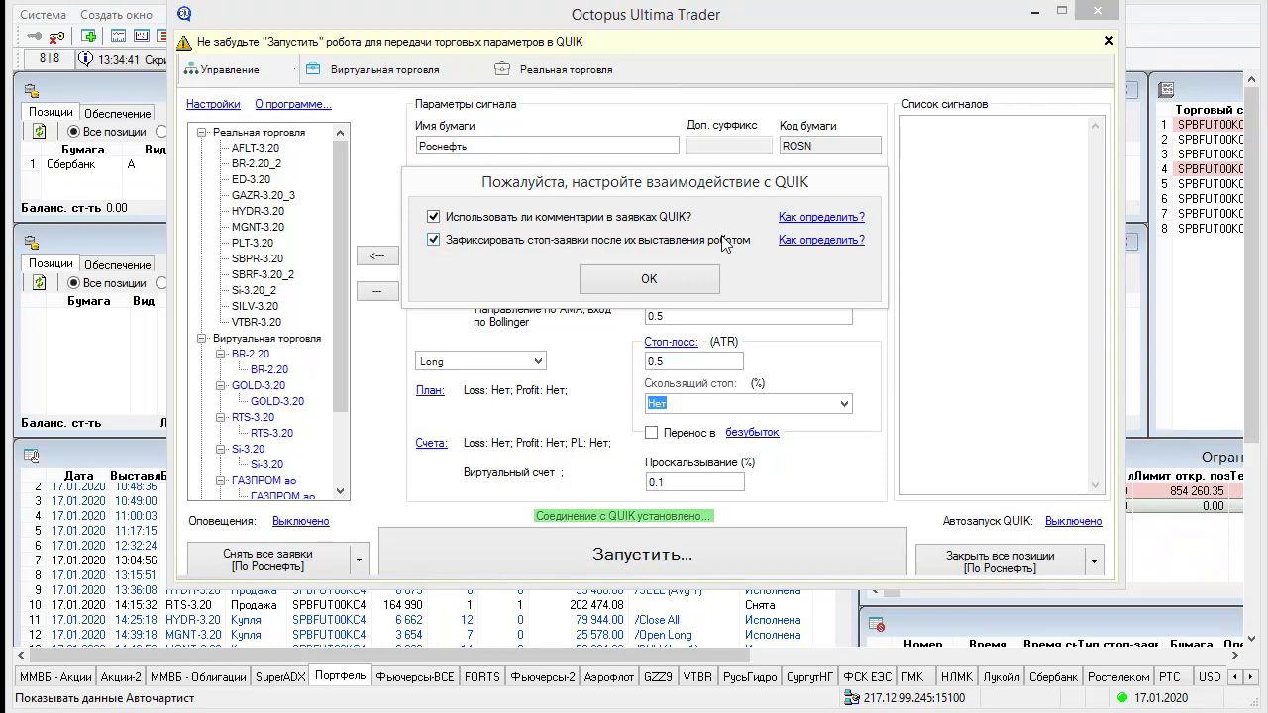
Step: Uncover the signal parameters behind the QUIK interaction dialog and review the ATR take-profit and stop-loss values
drag(695, 194, 686, 106)
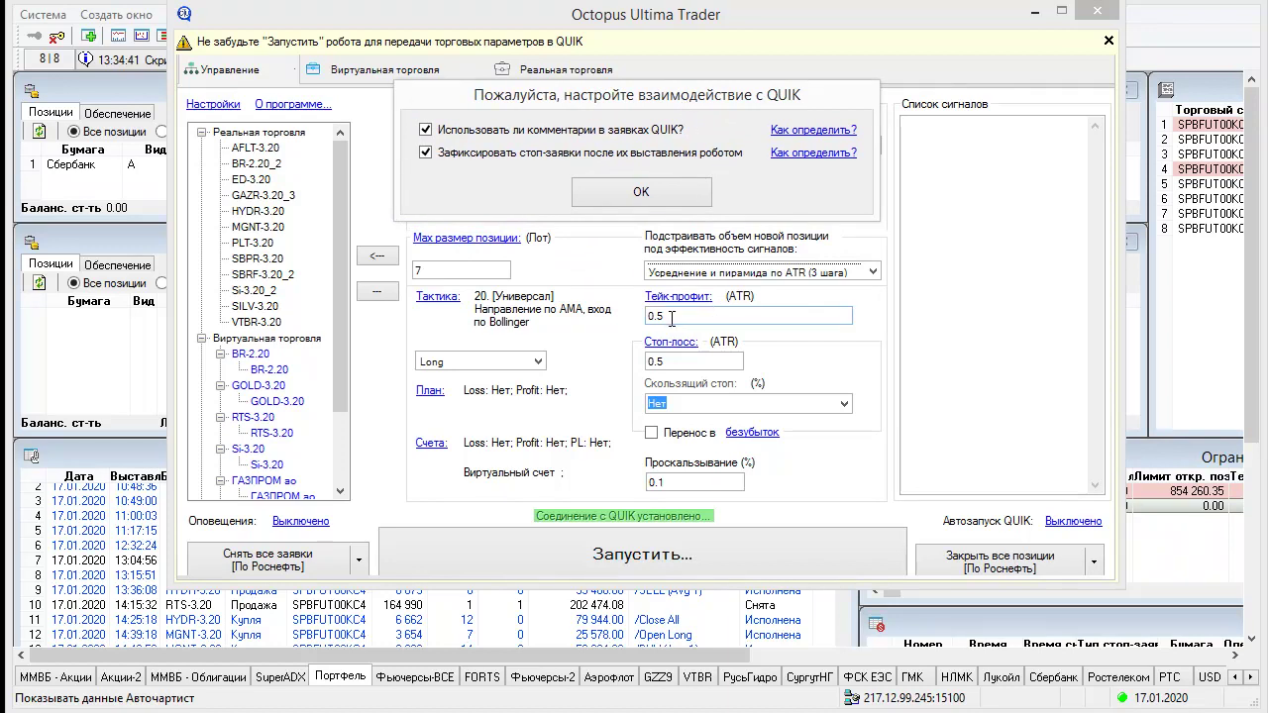
drag(672, 316, 644, 317)
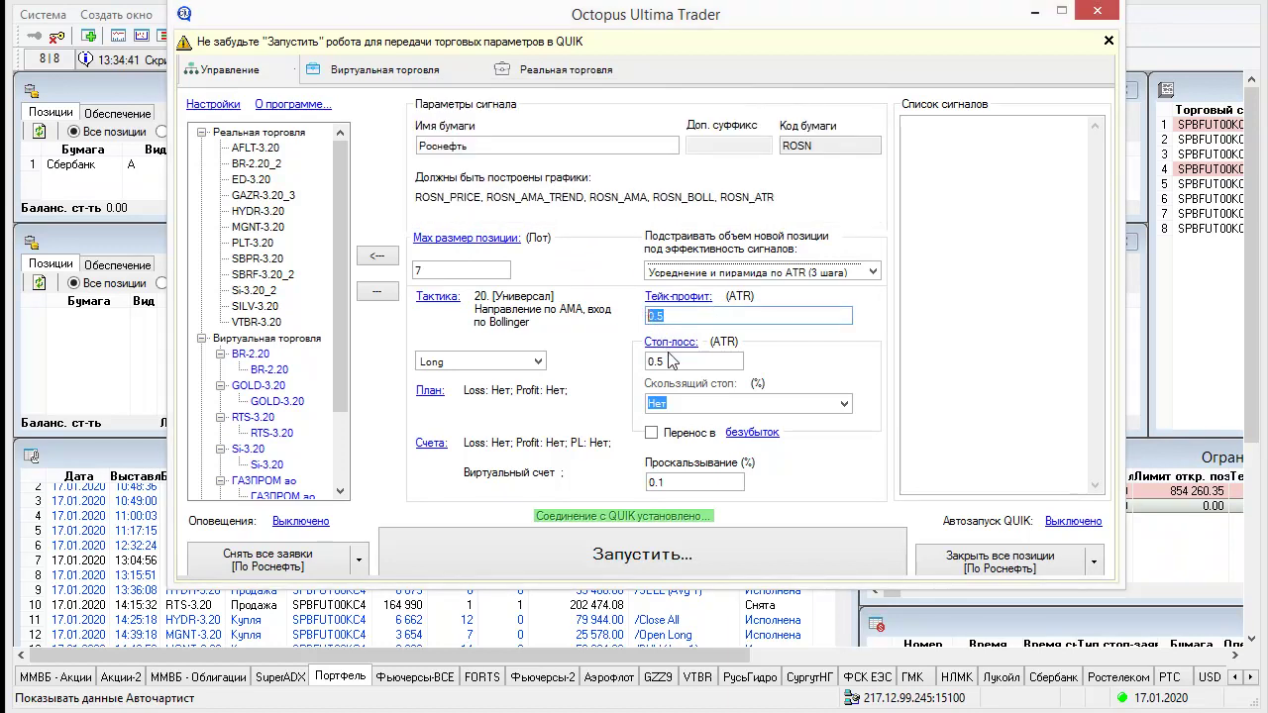
drag(666, 361, 644, 361)
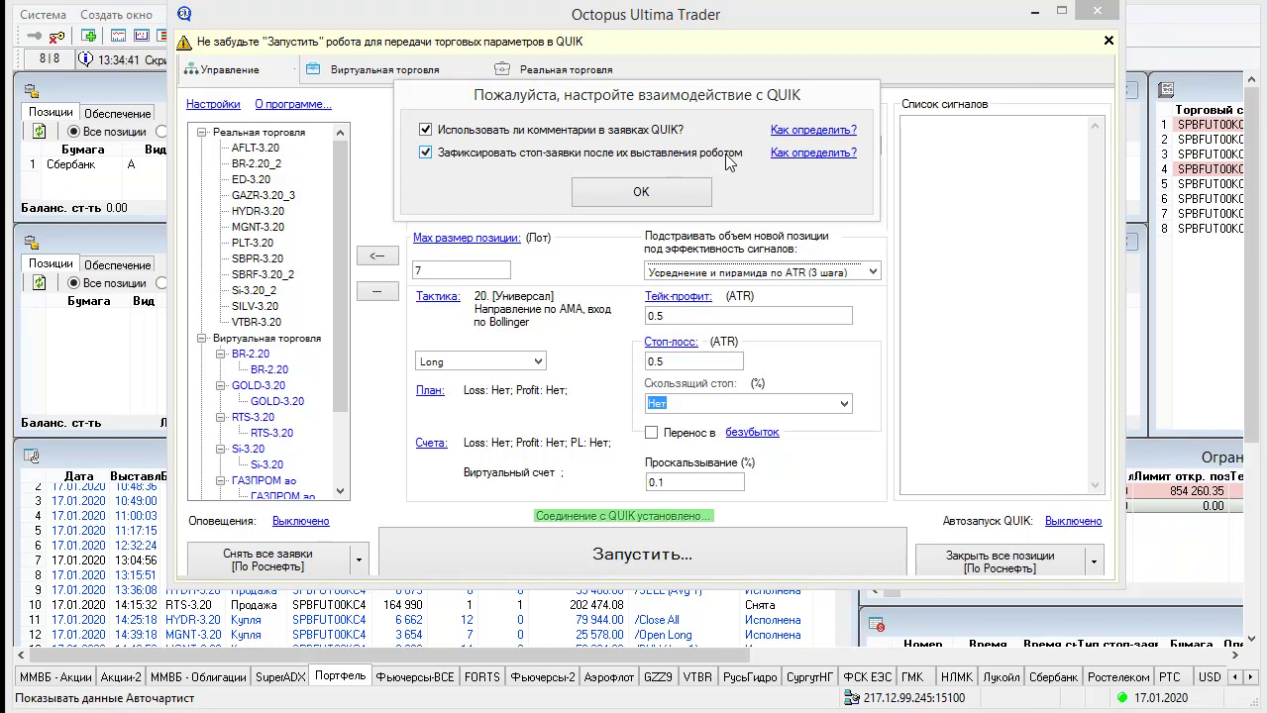
Step: Read the explanation of the option that fixes stop orders placed by the robot, and close the QUIK interaction settings with both options enabled
click(422, 156)
click(430, 158)
click(806, 154)
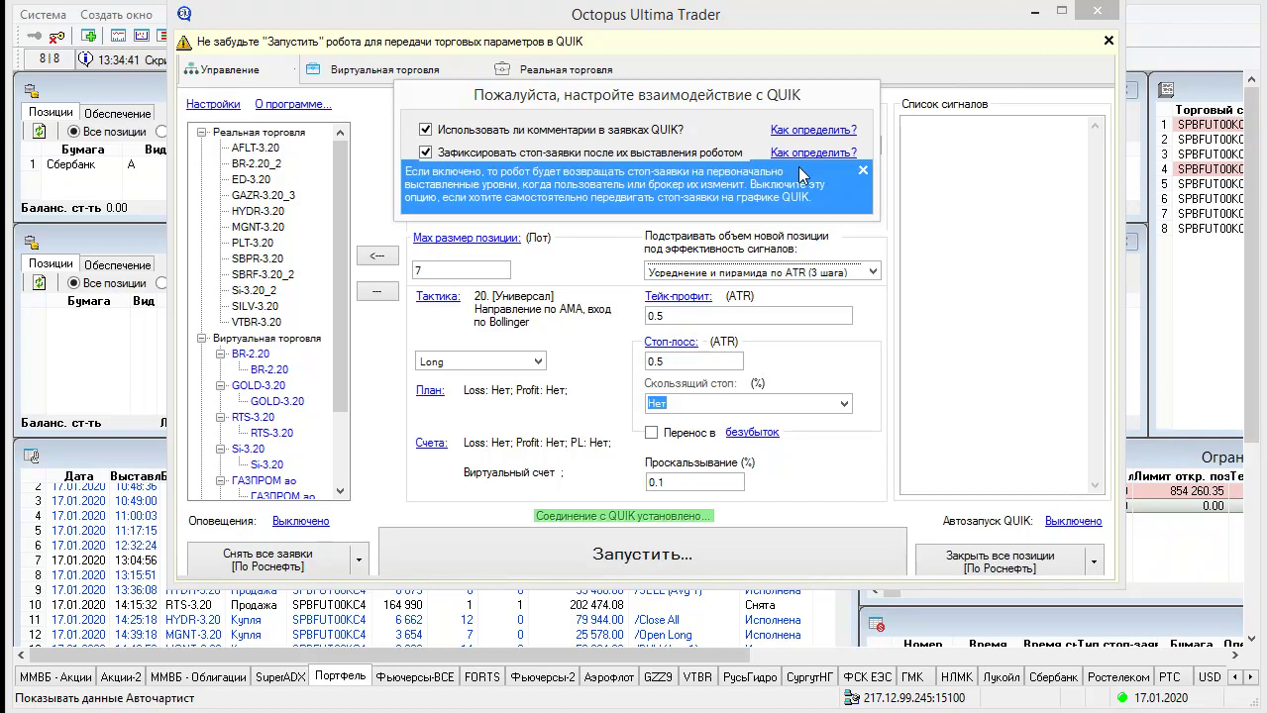
click(863, 171)
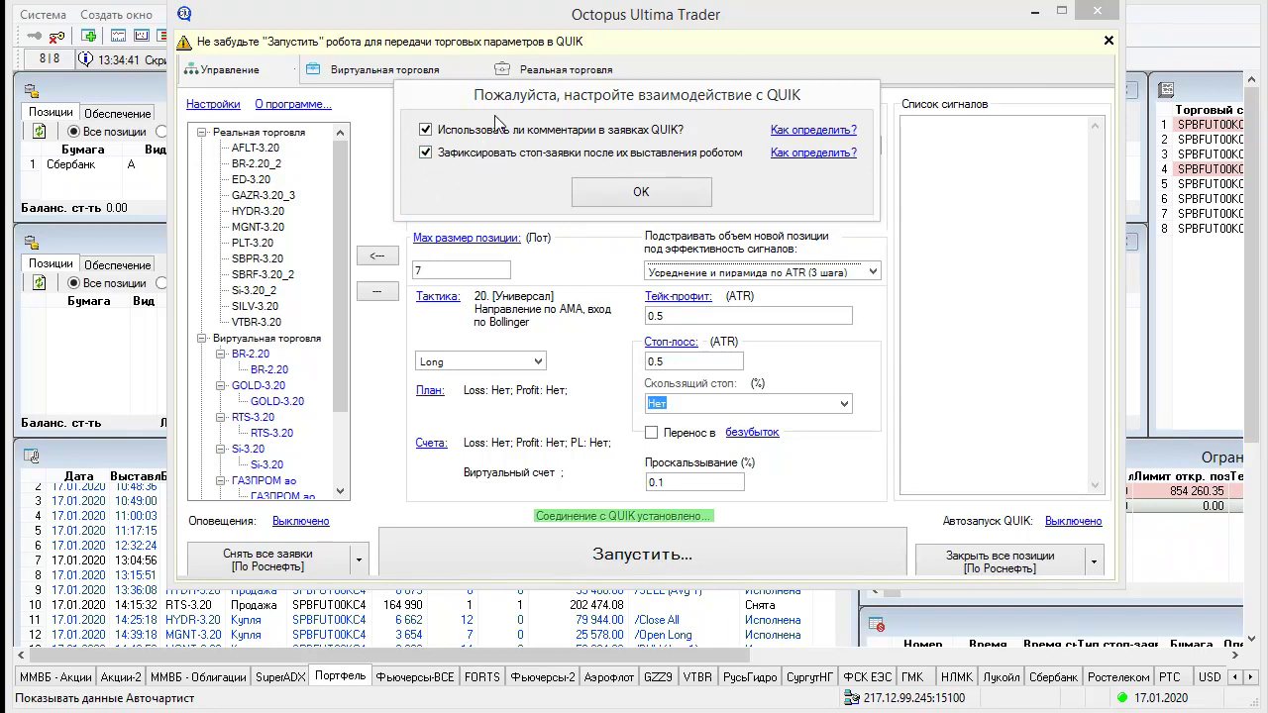
key(ctrl)
key(ctrl)
click(657, 197)
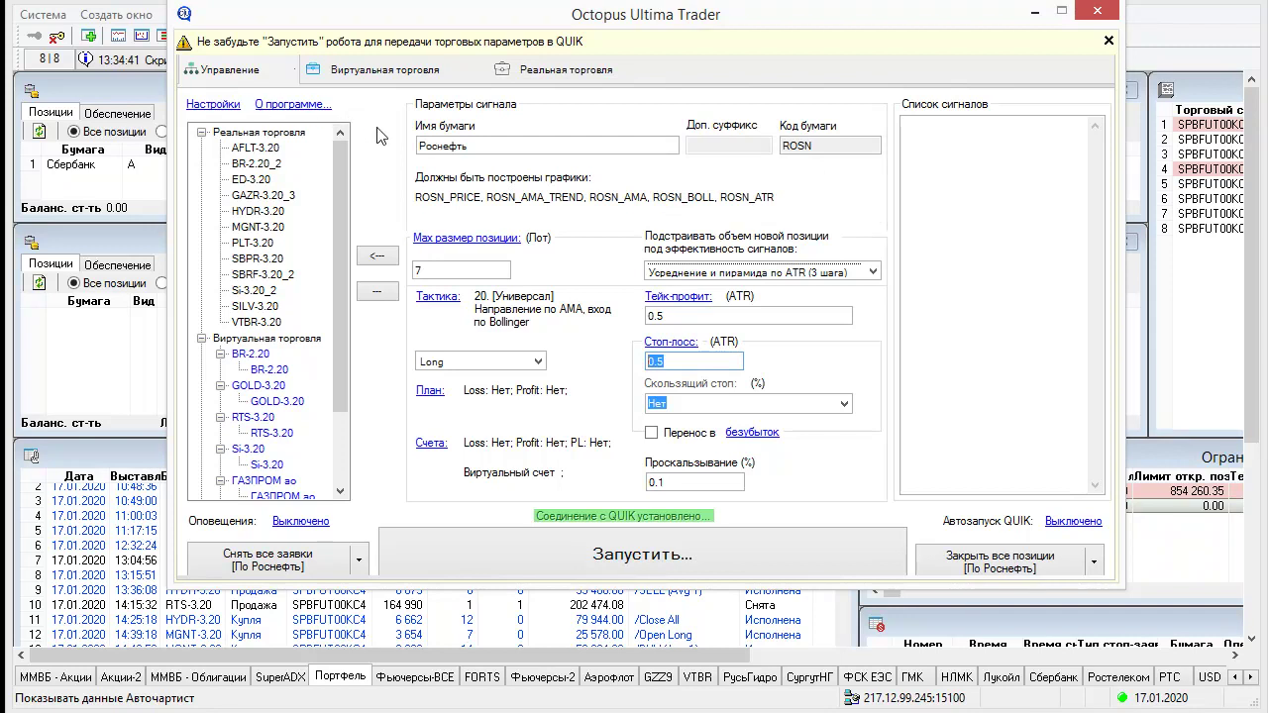
Step: Review the QUIK autostart parameters, including the scheduled launch and closing times, and close them without changes
mouse_move(424, 389)
click(1072, 531)
click(1072, 522)
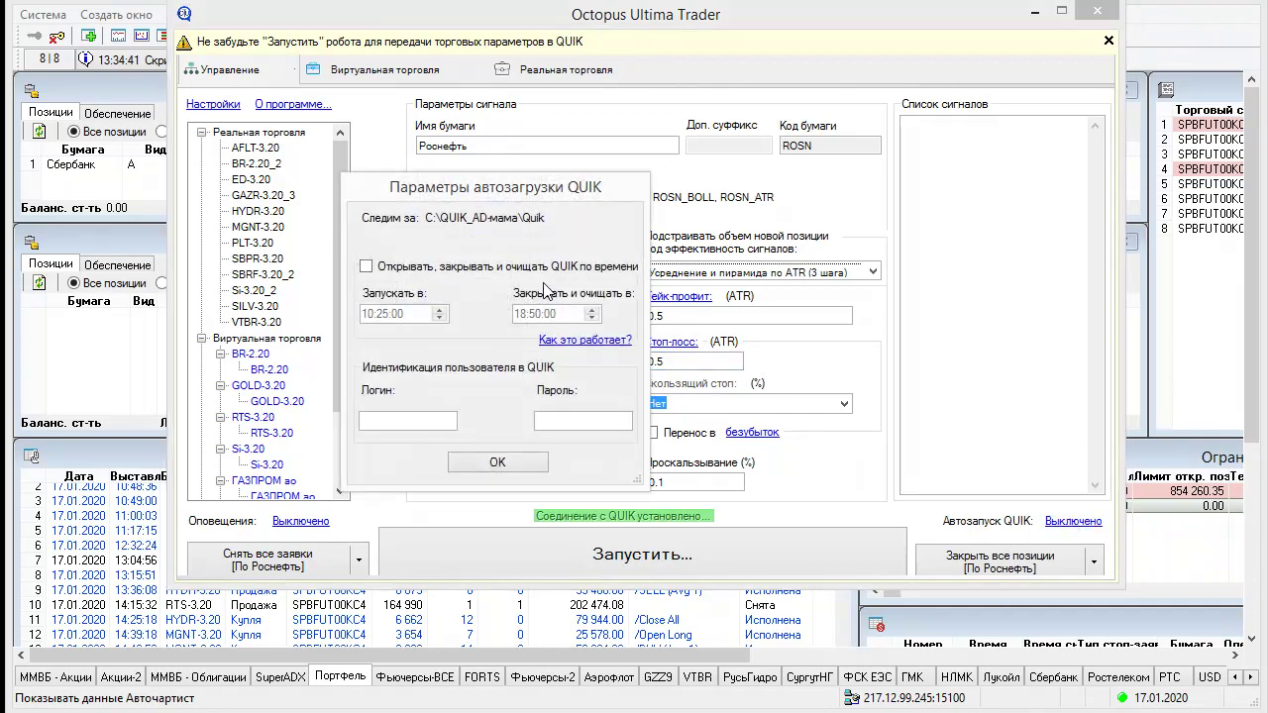
drag(520, 197, 666, 117)
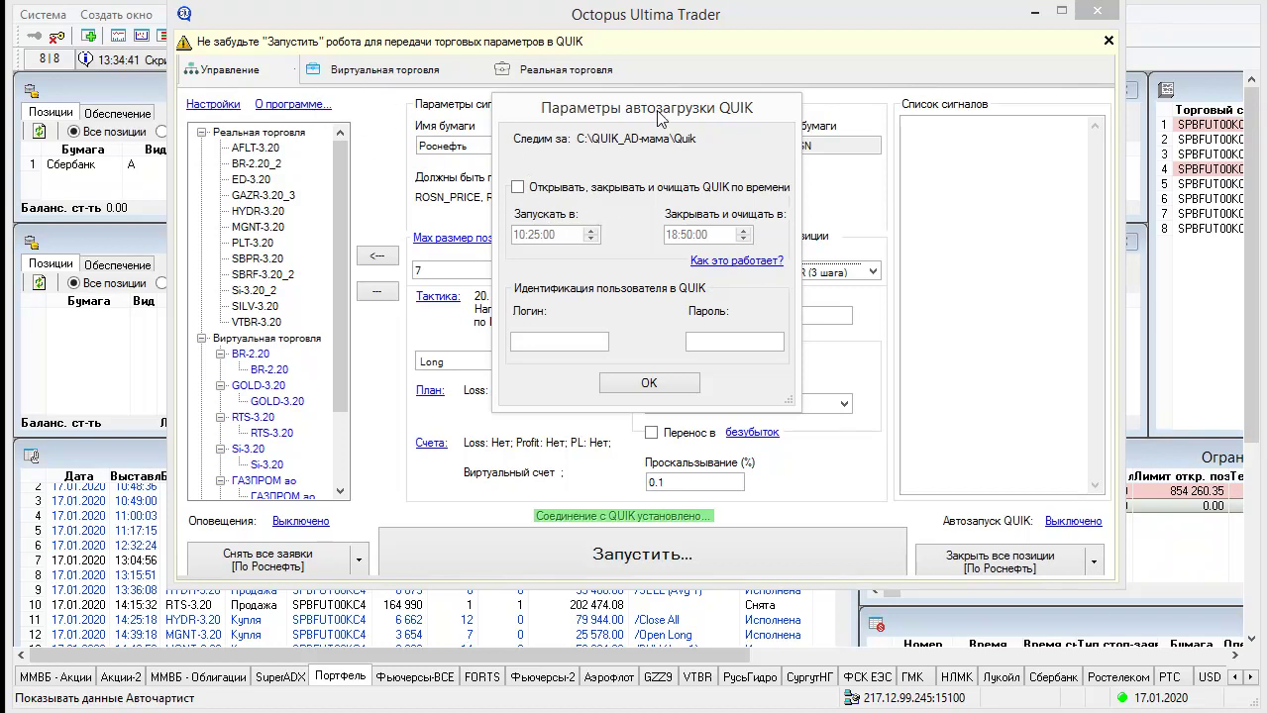
click(638, 384)
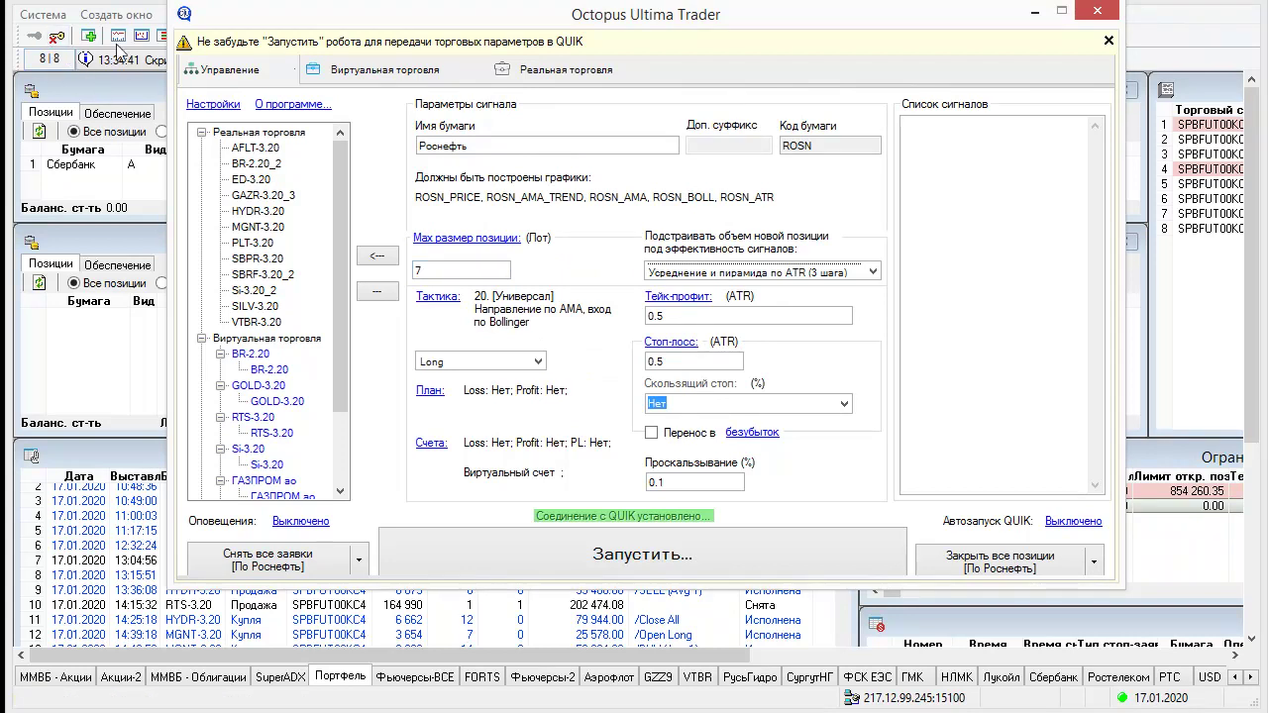
Step: Switch to QUIK, review the Файлы настроек section of the main client settings, and cancel without changes
click(90, 43)
click(43, 15)
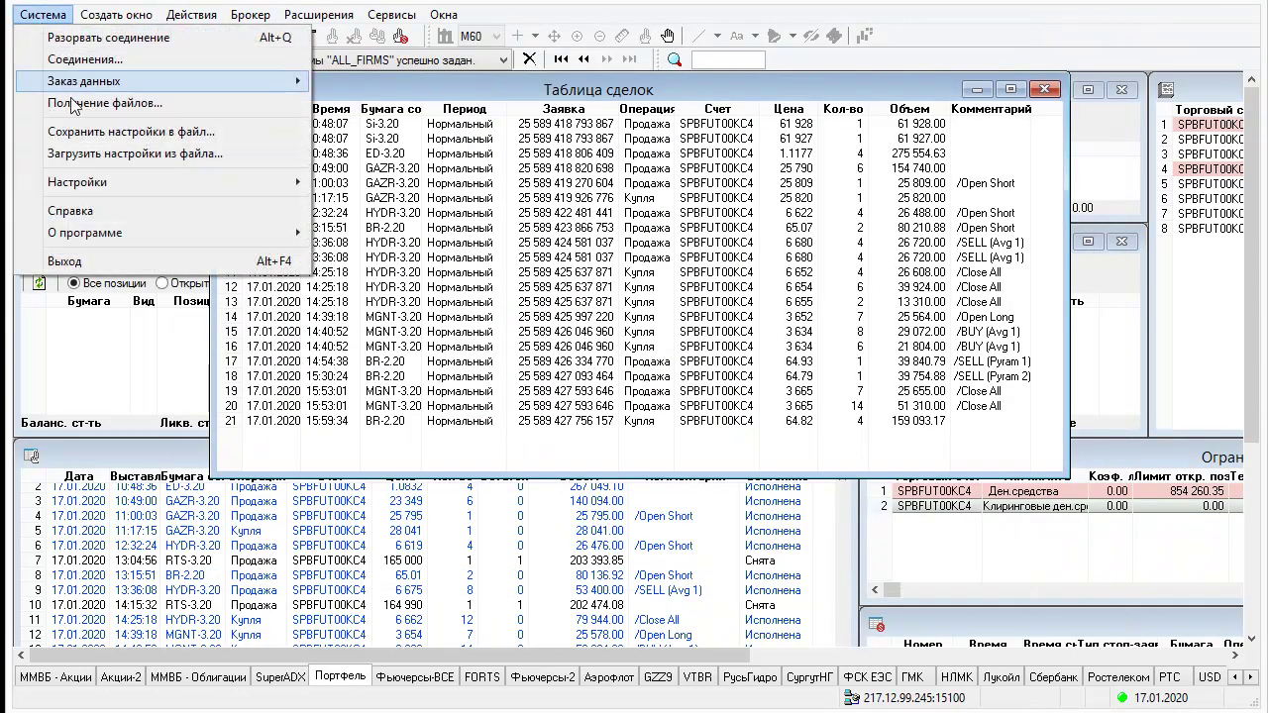
mouse_move(77, 188)
click(374, 187)
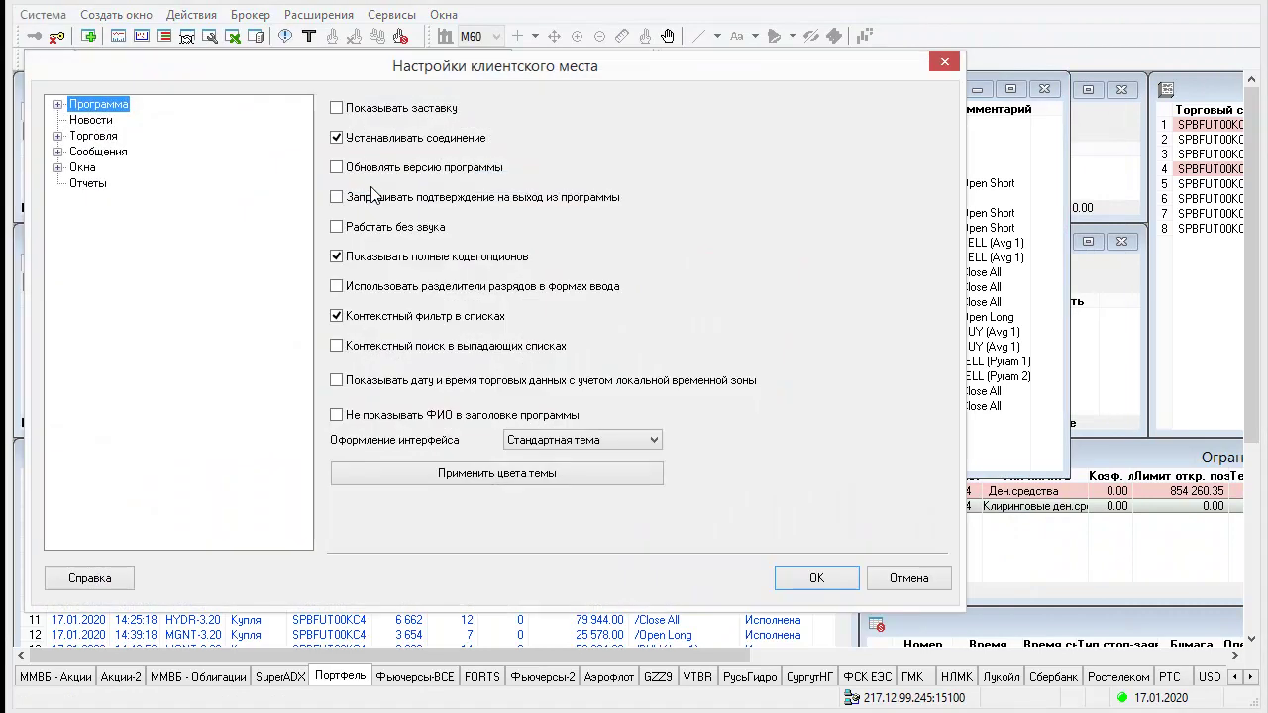
click(57, 104)
click(126, 168)
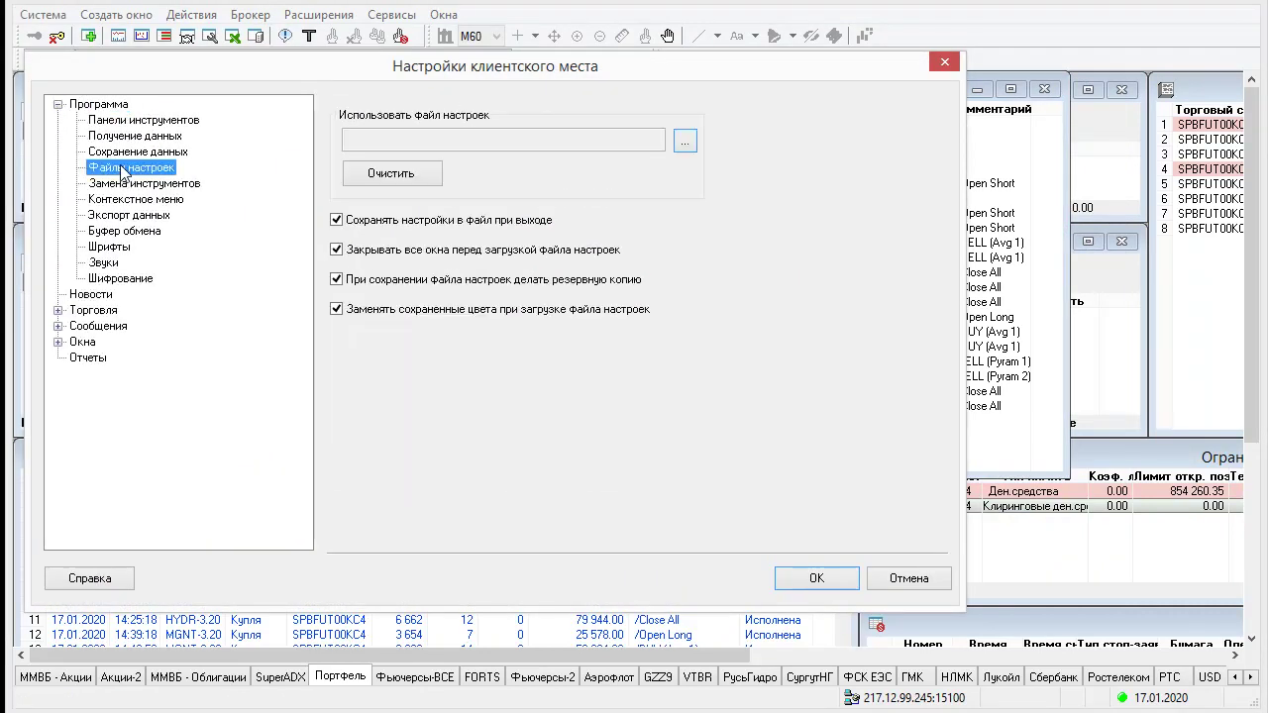
click(409, 186)
click(409, 186)
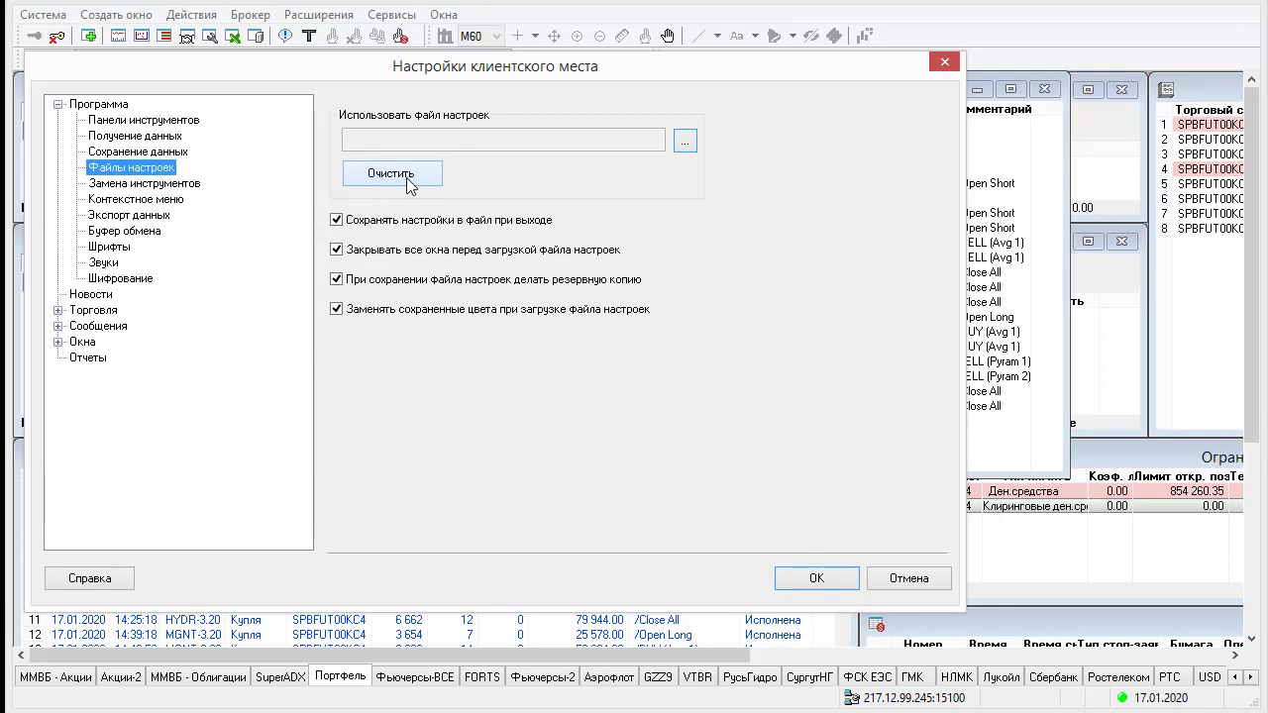
click(388, 226)
click(910, 581)
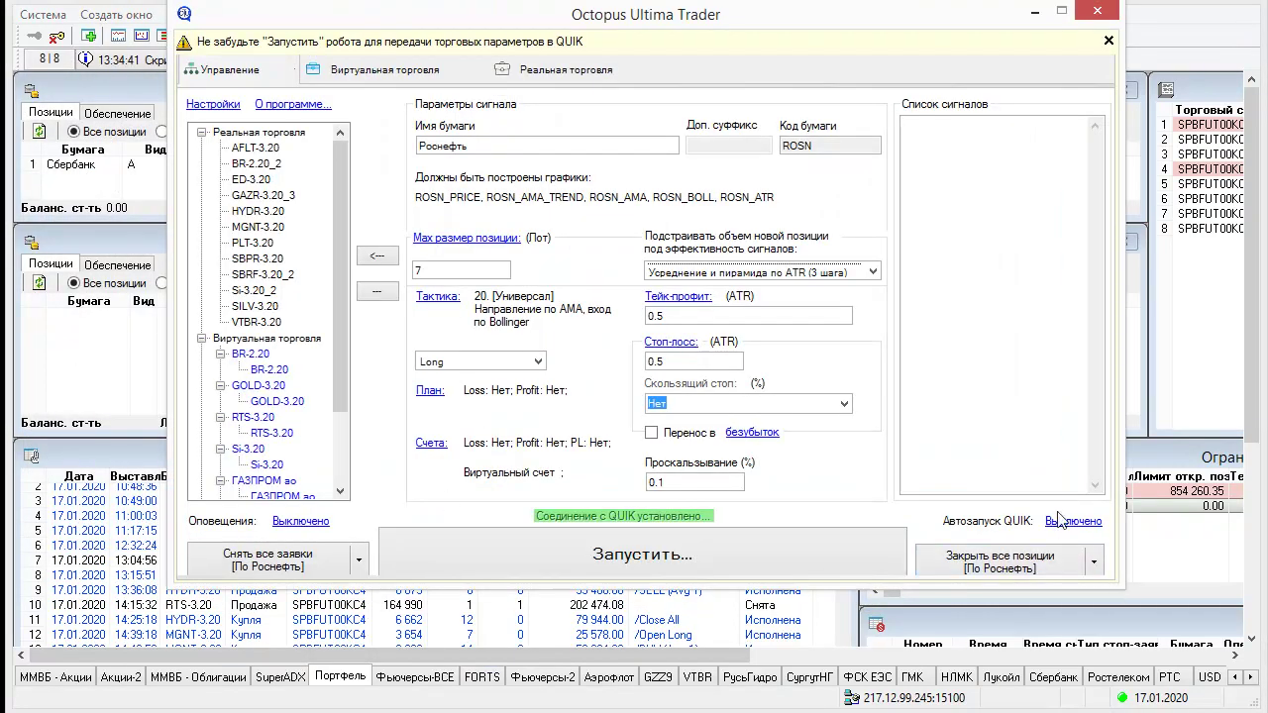
Step: Reopen the QUIK autostart parameters in Octopus Ultima Trader, review the login and password fields, and read how timed restarting works
click(1067, 525)
drag(491, 192, 652, 124)
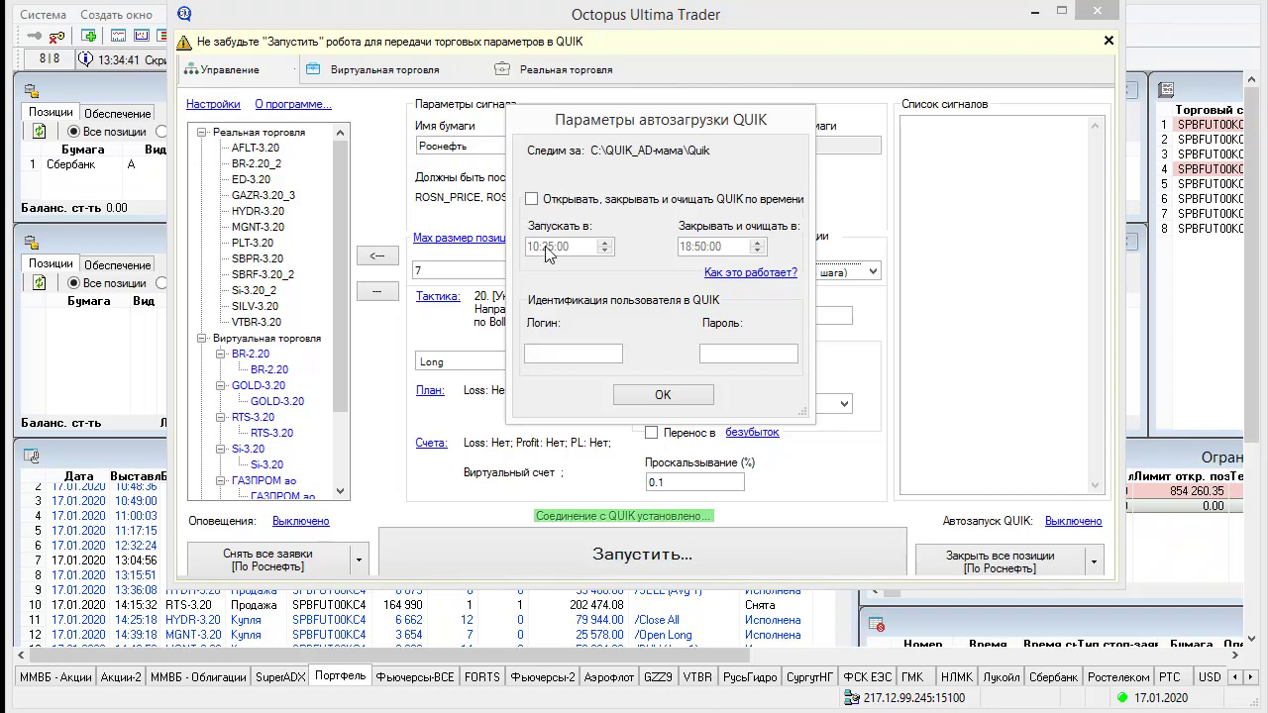
click(570, 354)
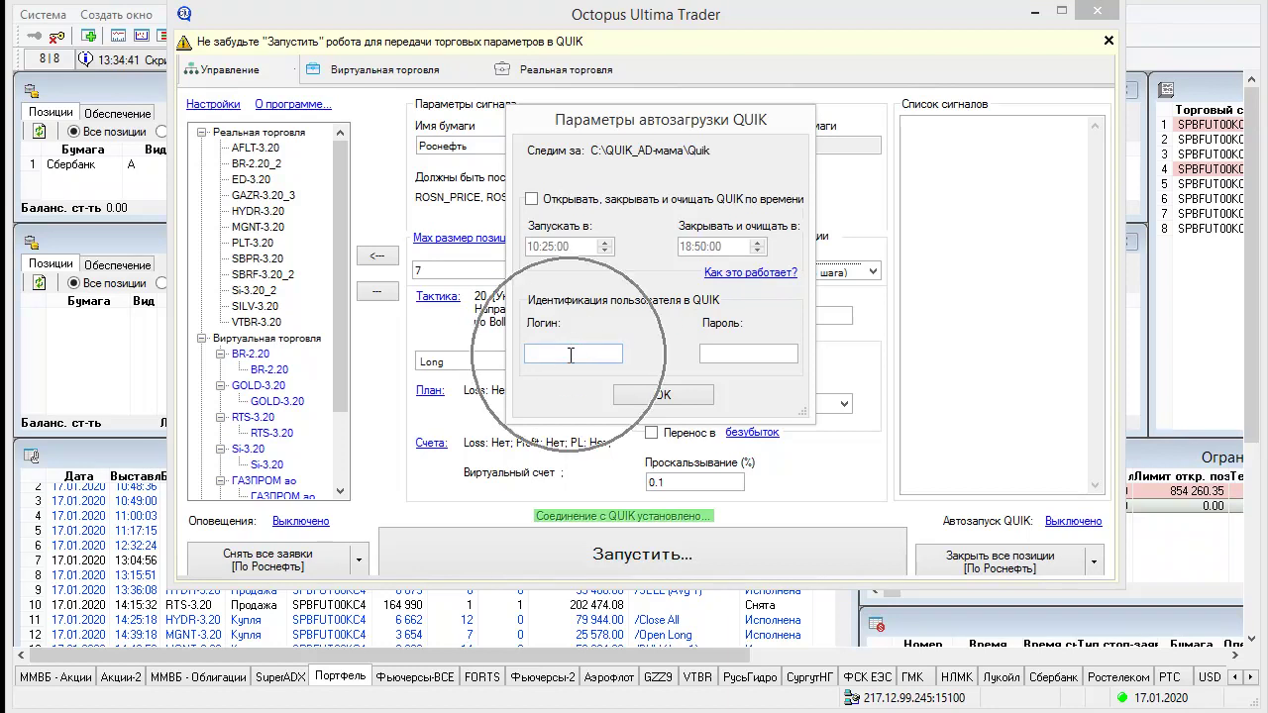
click(732, 354)
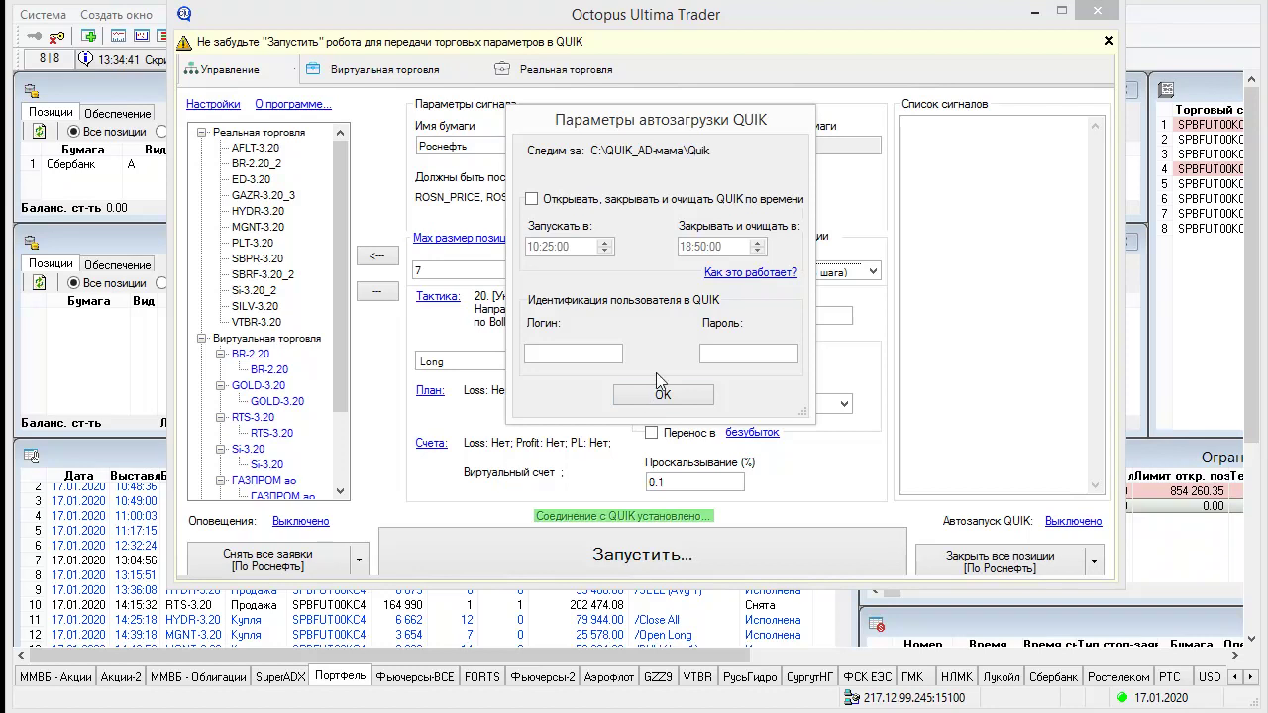
click(773, 273)
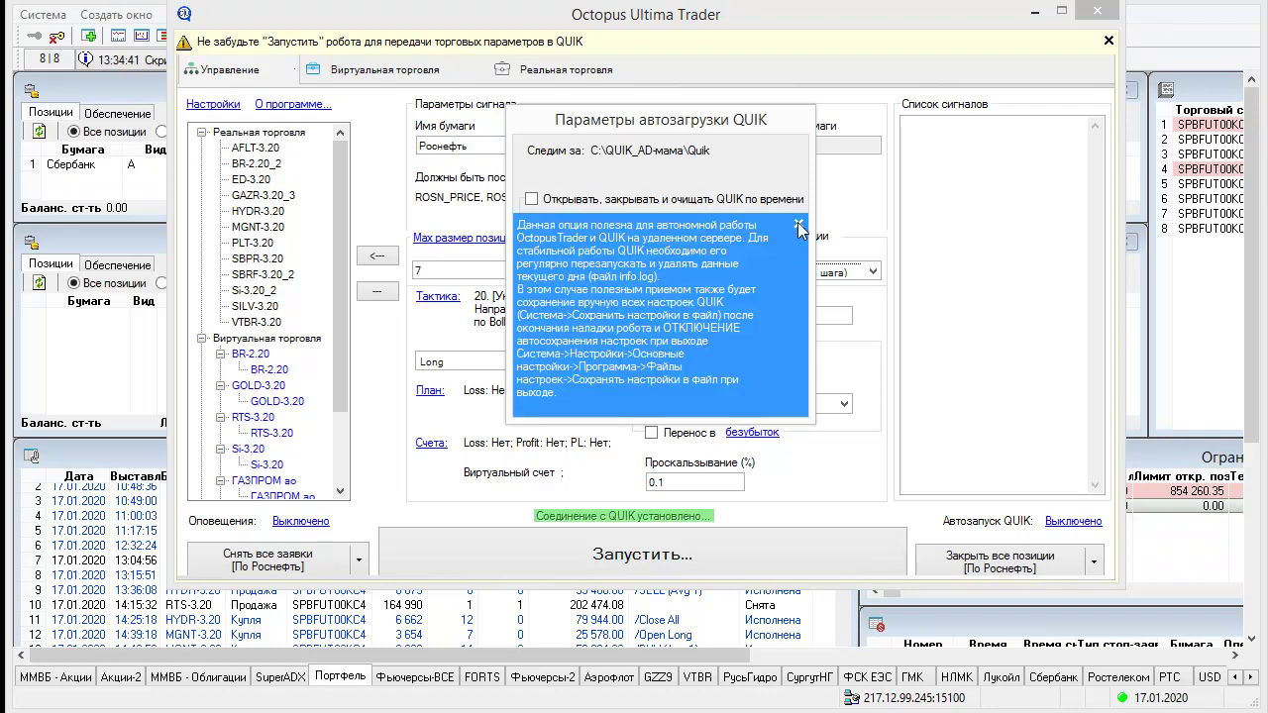
click(798, 226)
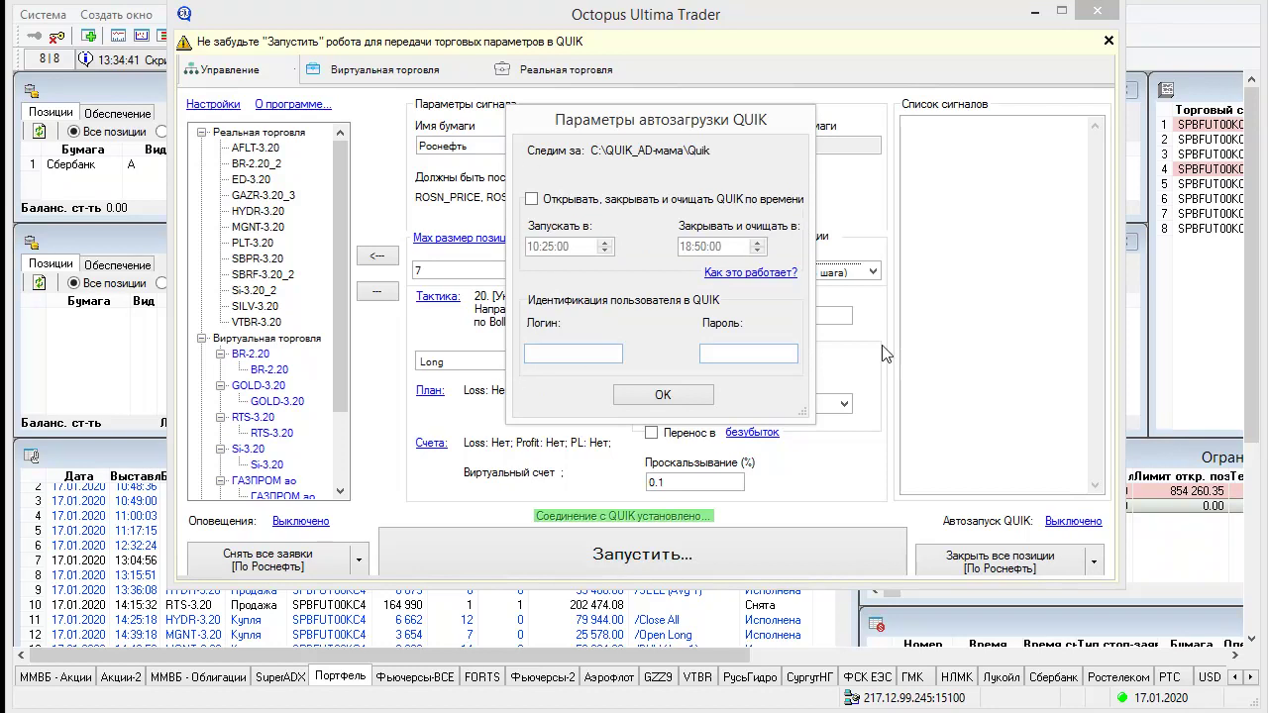
Step: Switch to QUIK, inspect the option for saving settings to file on exit in the main settings, and cancel without changes
click(80, 355)
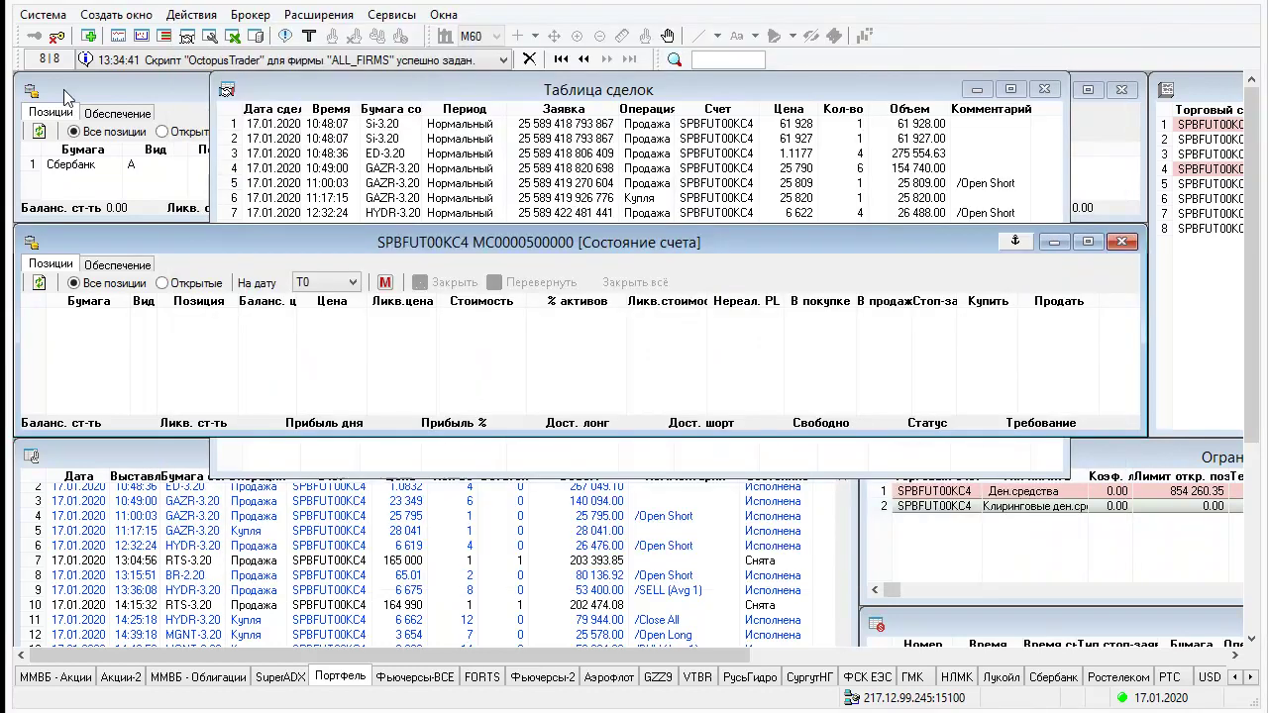
click(44, 15)
mouse_move(95, 186)
click(410, 182)
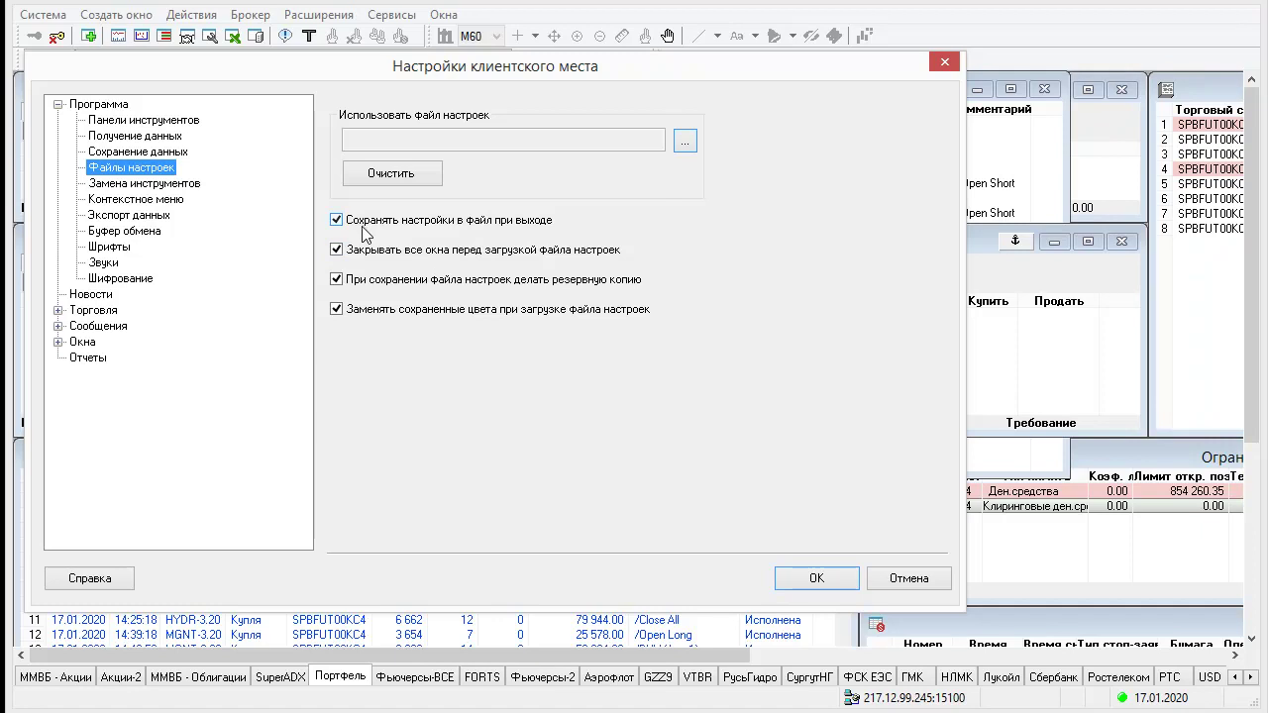
click(339, 223)
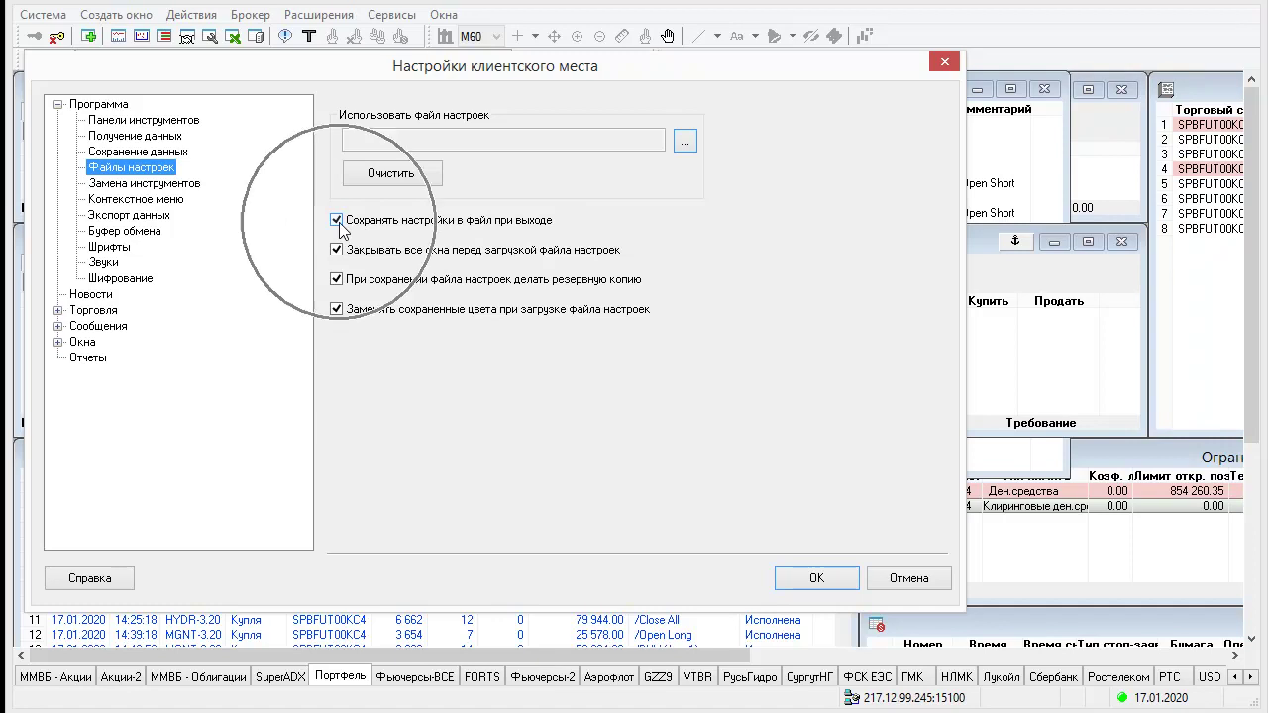
click(338, 221)
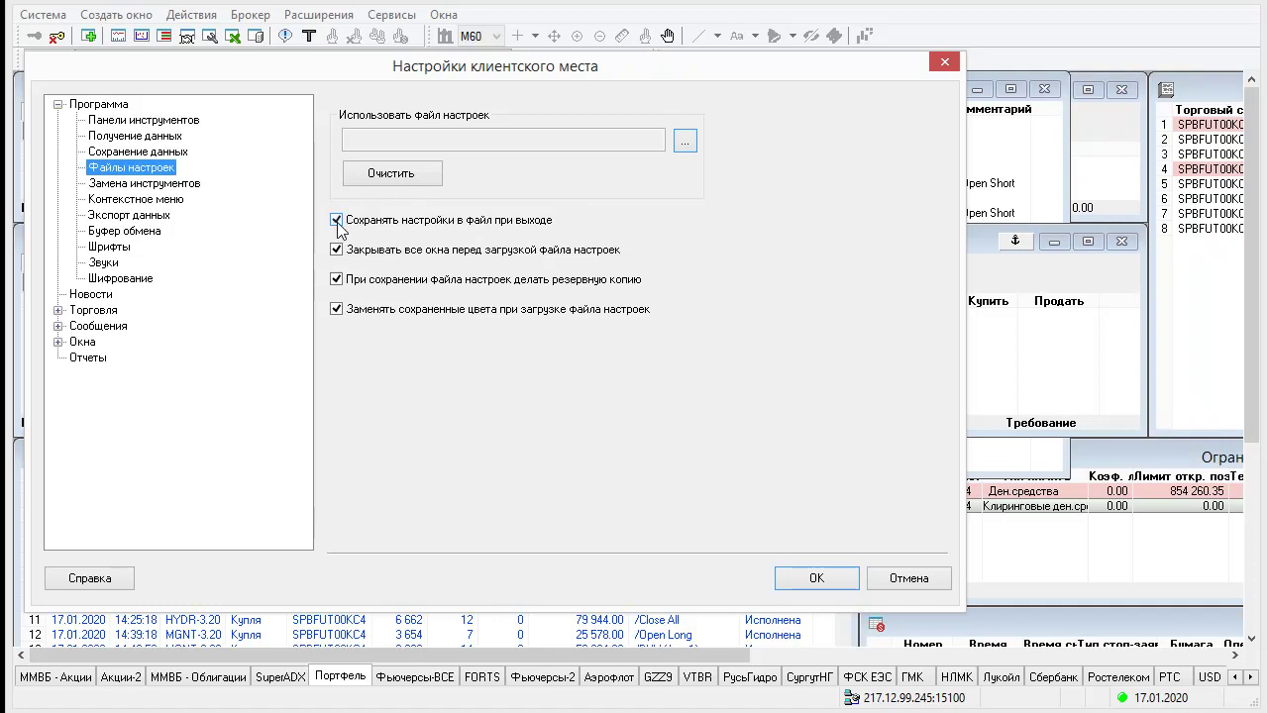
click(907, 582)
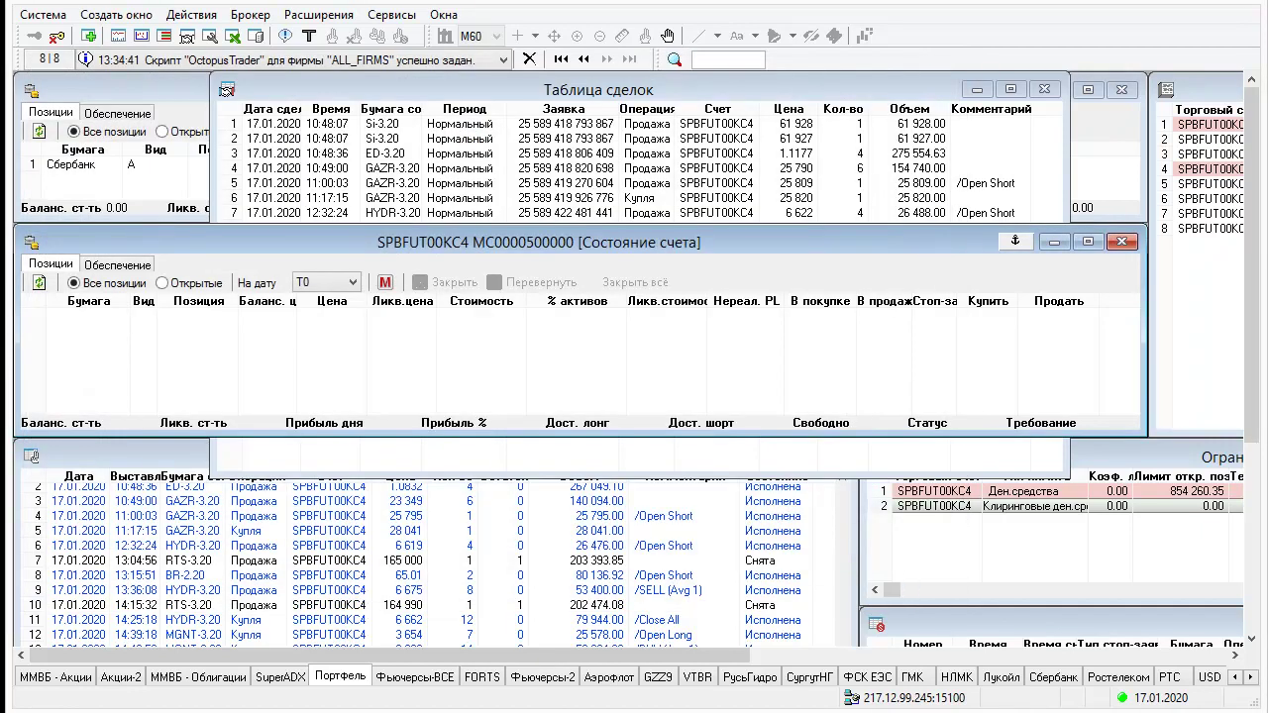
Step: Review where the current QUIK settings can be saved manually, such as info_baza-3.wnd in the Quik folder, and cancel the save
click(45, 20)
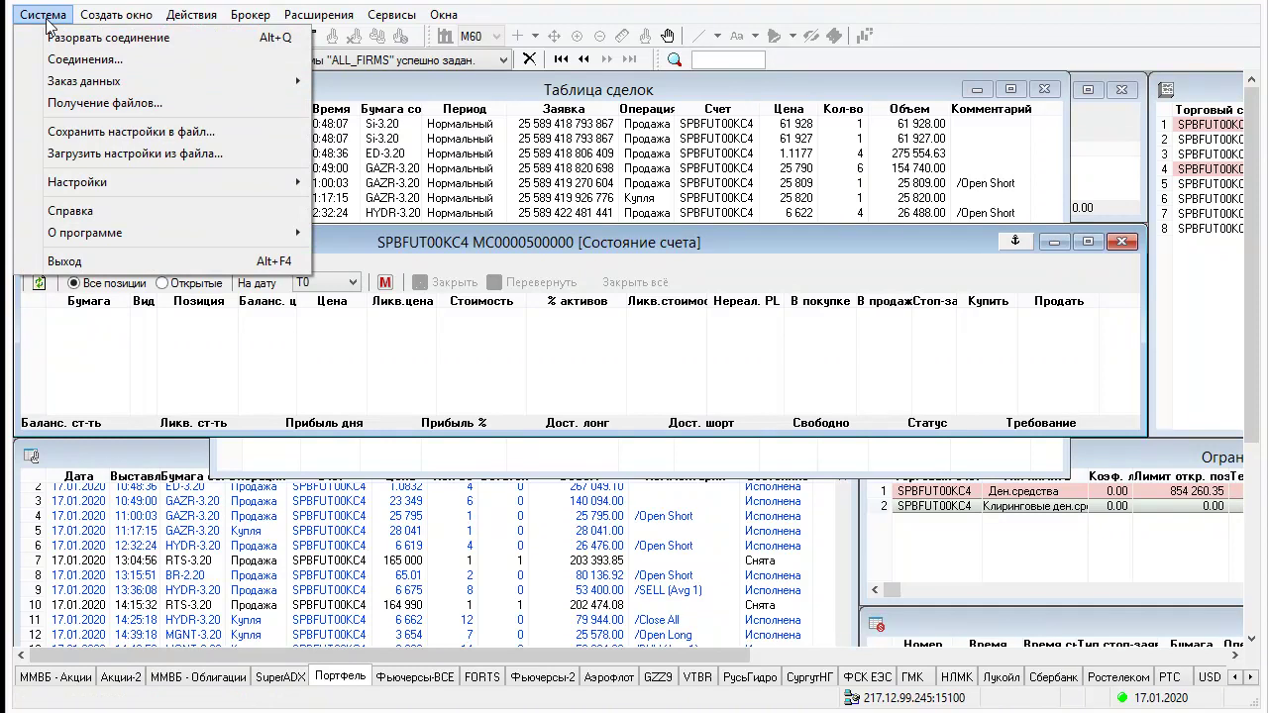
click(86, 131)
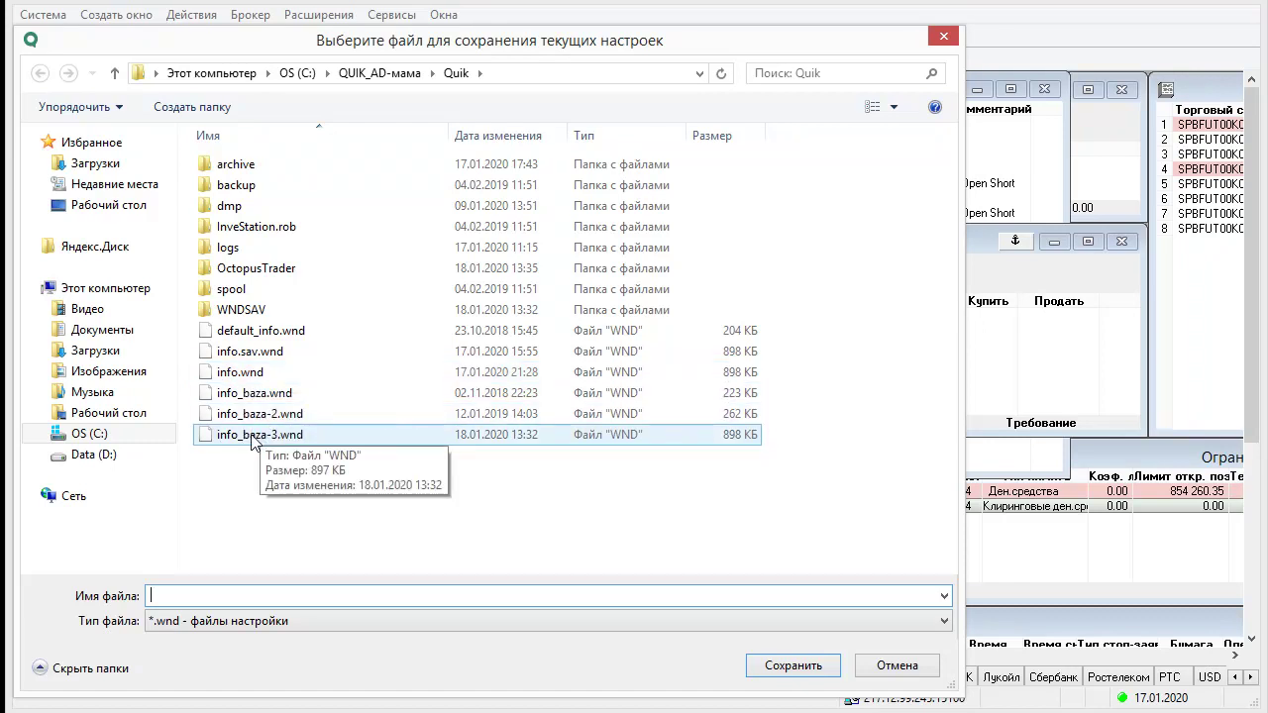
click(263, 447)
click(264, 448)
click(264, 447)
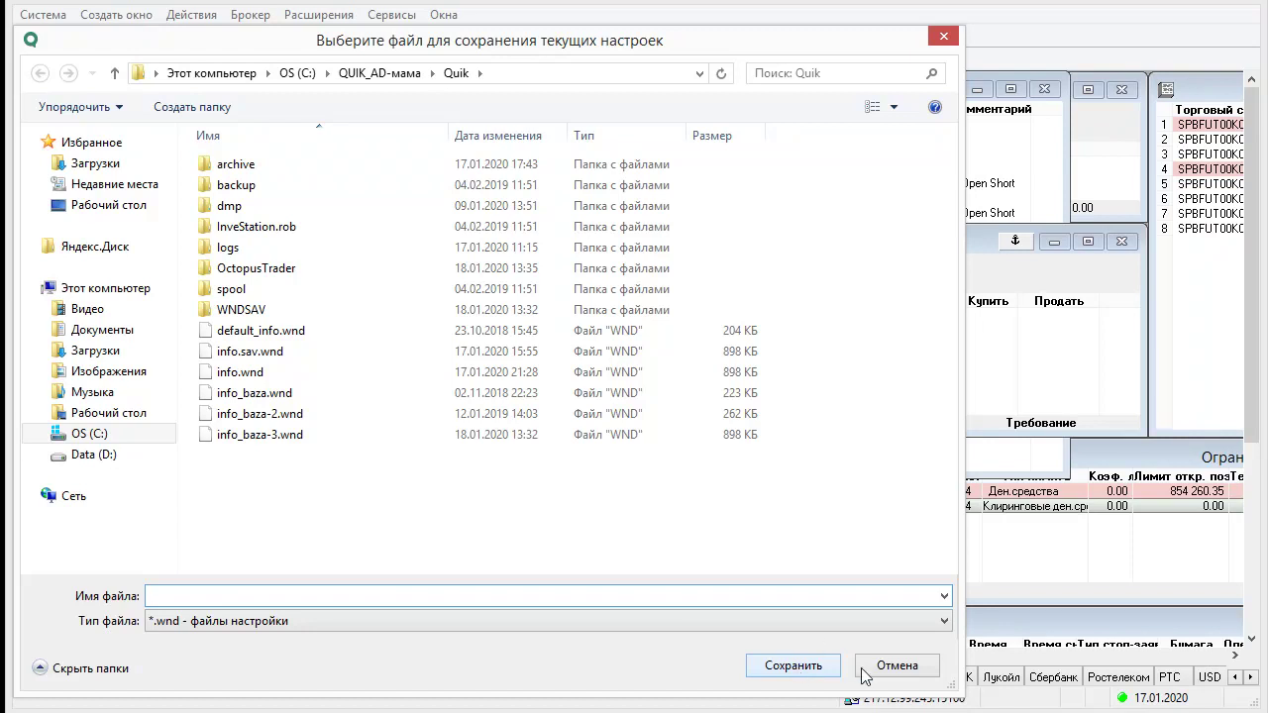
click(894, 671)
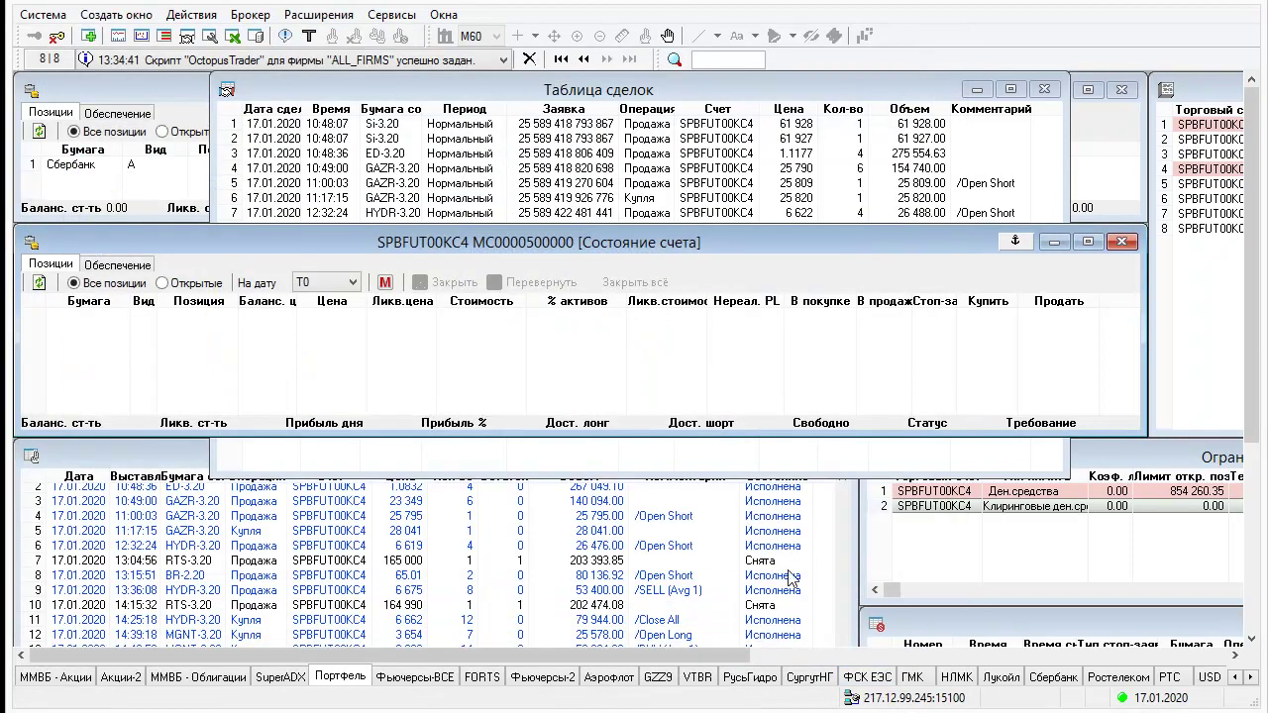
Step: Review the .wnd settings files available for loading from the Quik folder, such as info.wnd and info_baza-3.wnd, and cancel without loading one
click(43, 14)
click(134, 163)
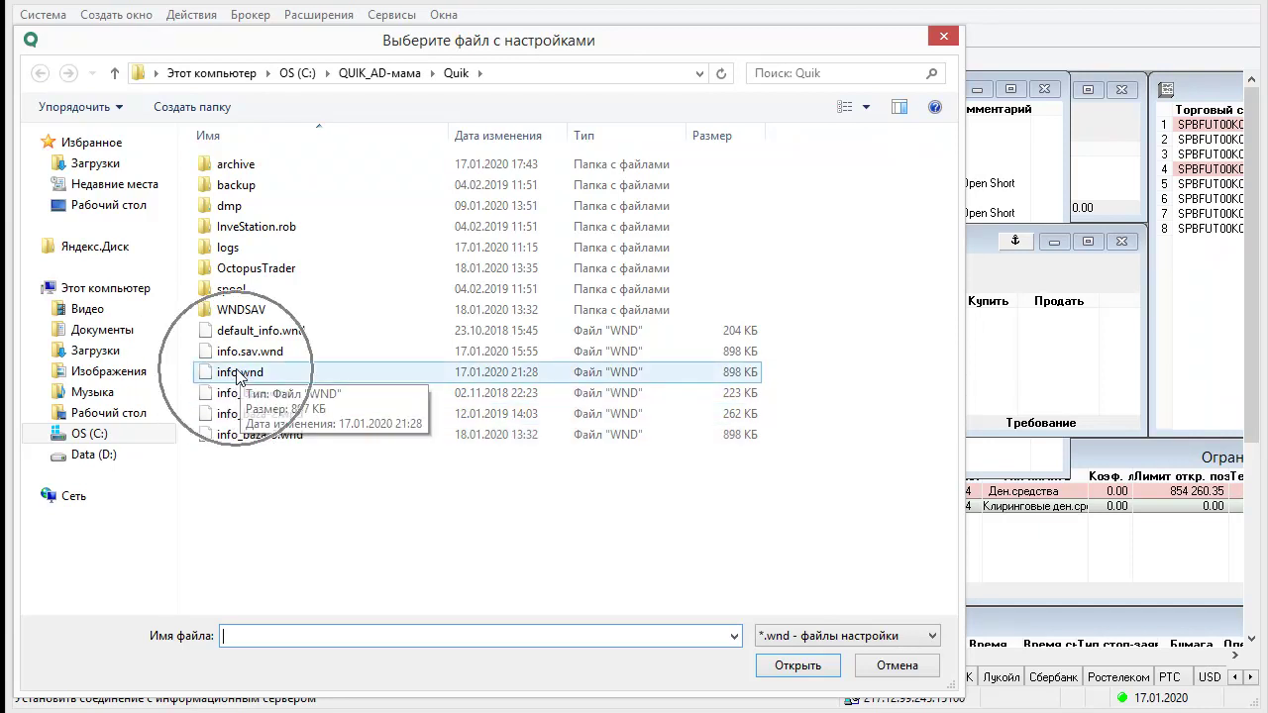
click(247, 442)
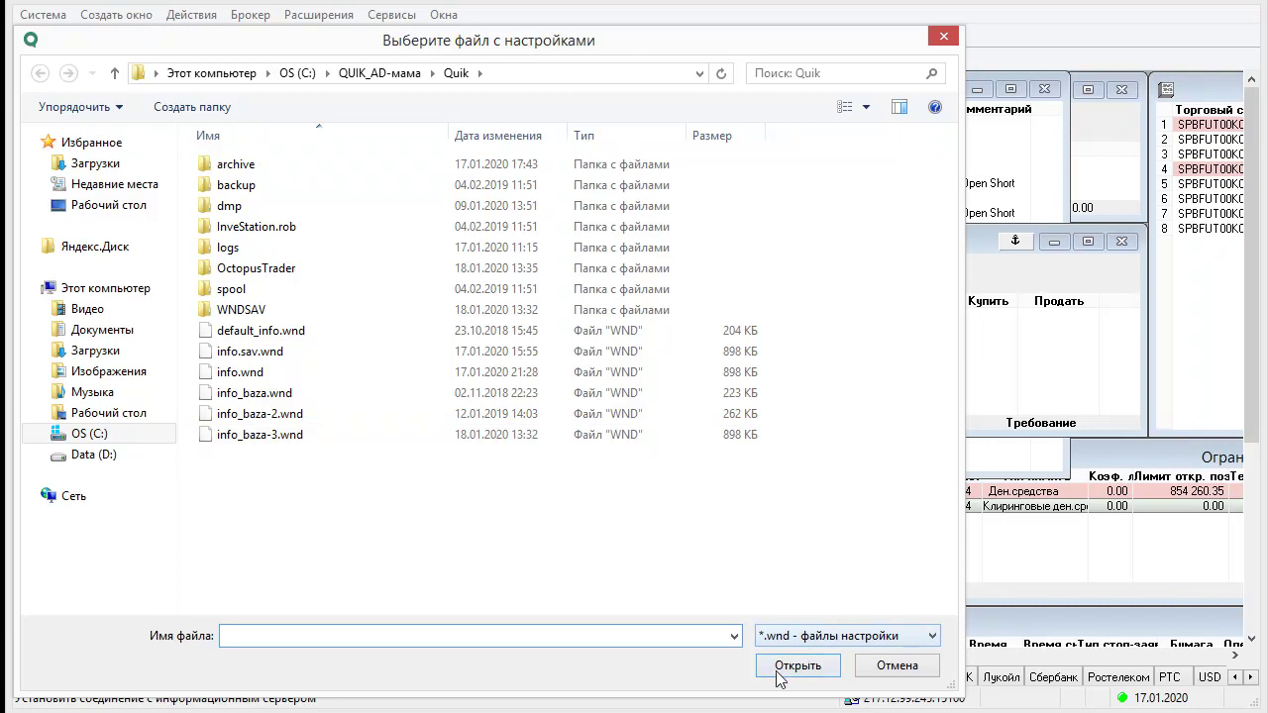
click(896, 666)
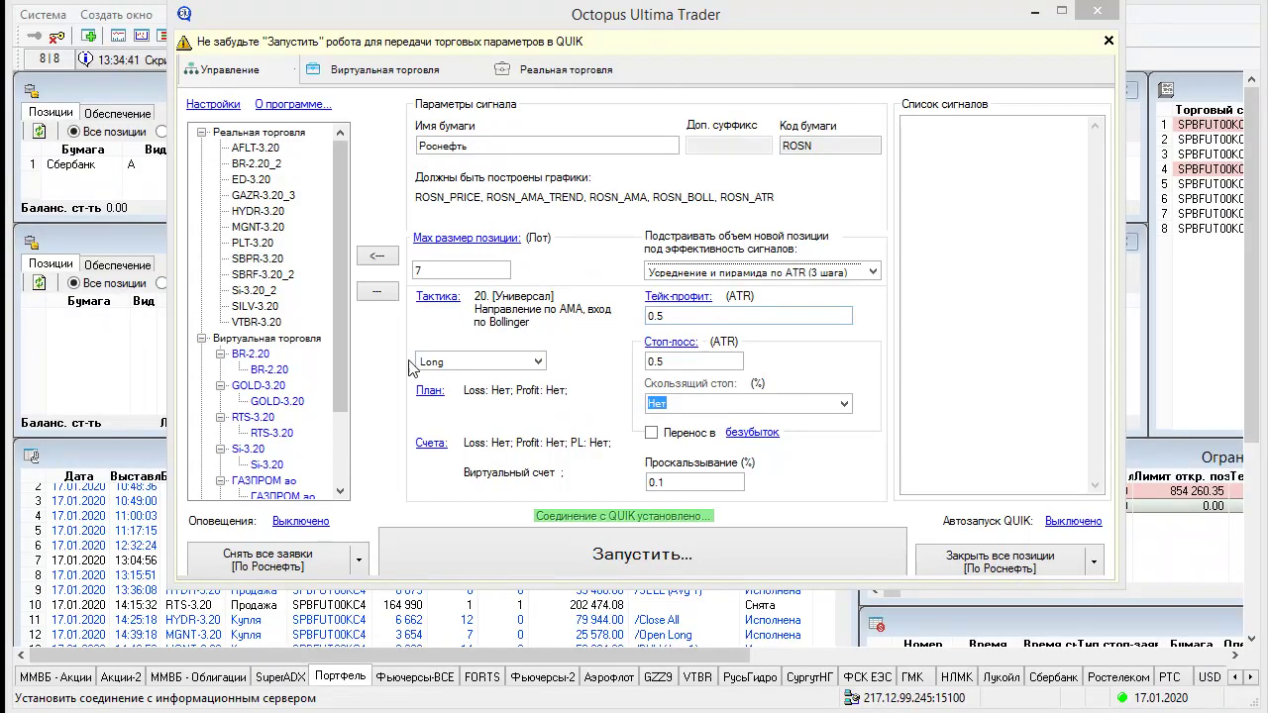
Step: Switch to Octopus Ultima Trader, open the notification (Оповещения) settings, and enable delivery by Email and by SMS через SMSBliss.ru
click(306, 527)
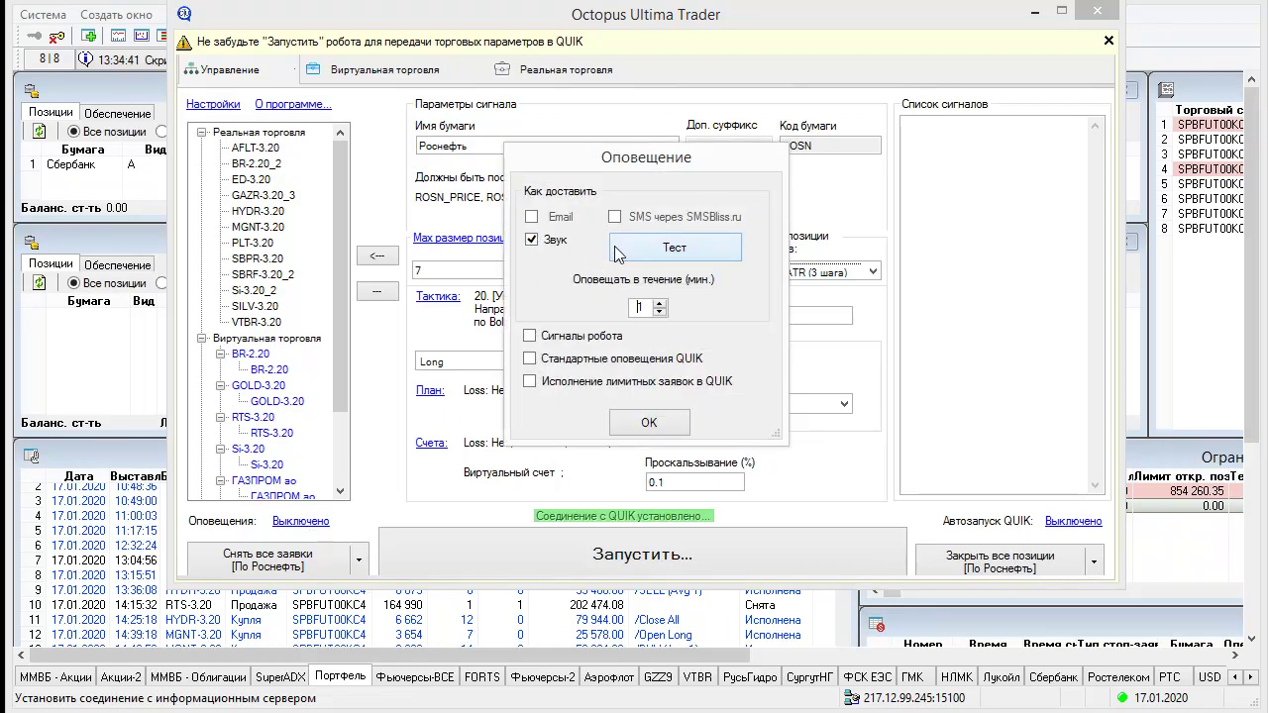
click(532, 216)
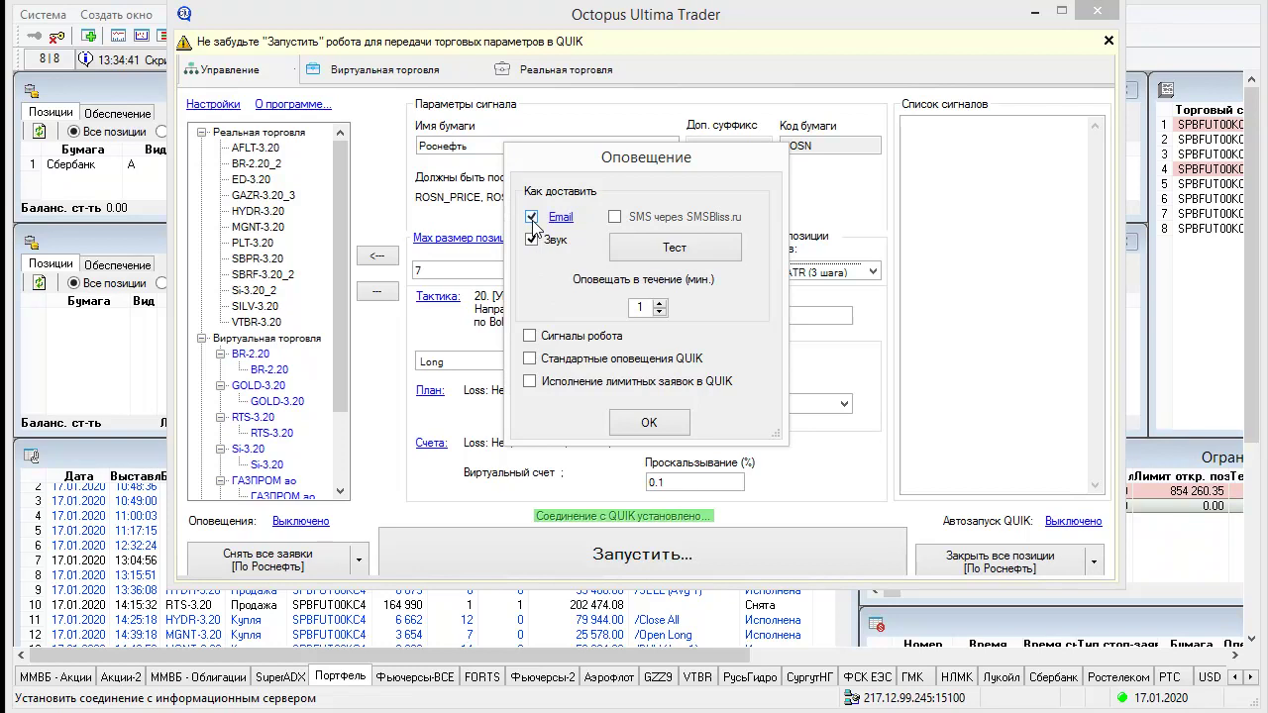
click(614, 219)
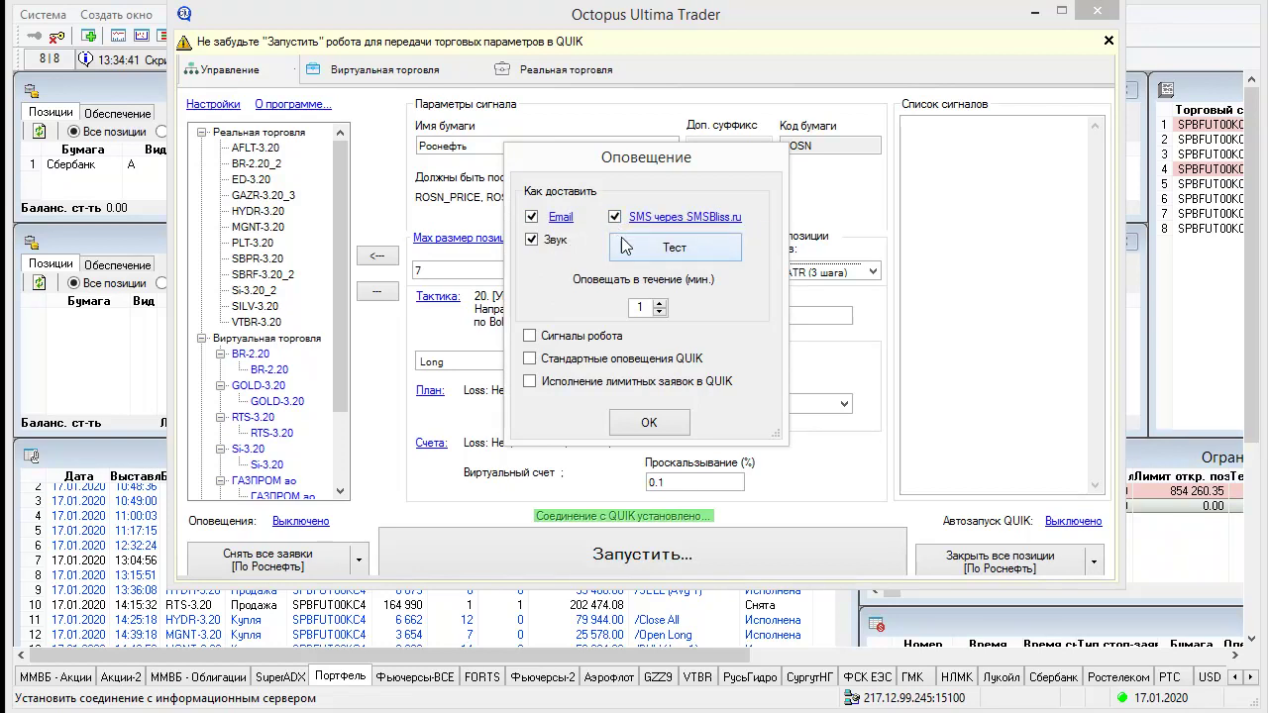